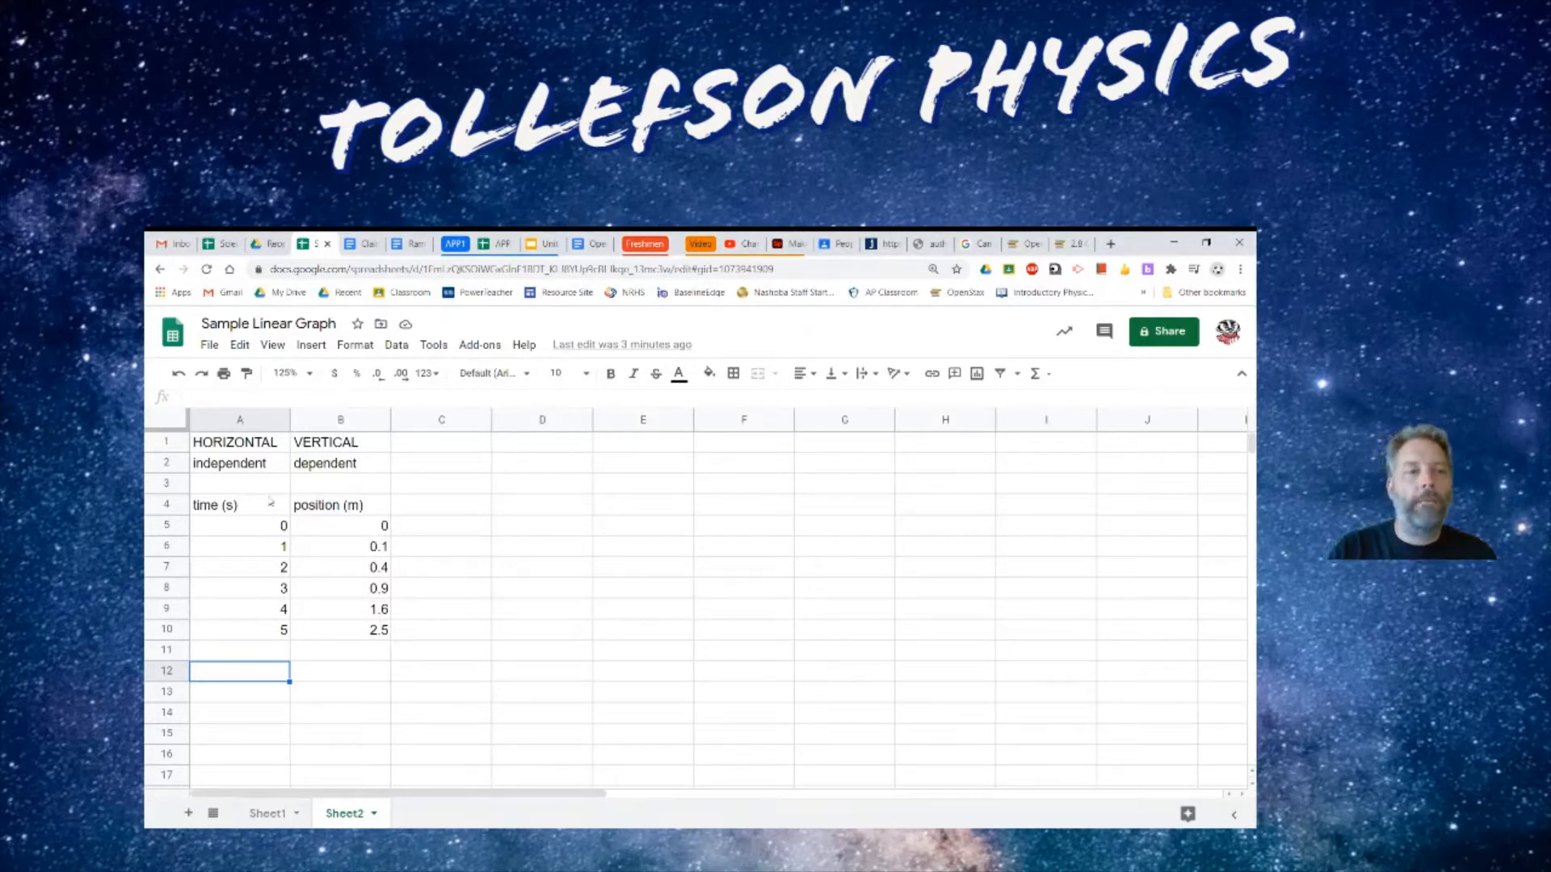
Step: Insert a scatter chart from the time and position data in A4:B10 and add a linear trendline to its series
{"action": "left_click_drag", "start_coordinate": [269, 507], "coordinate": [349, 634]}
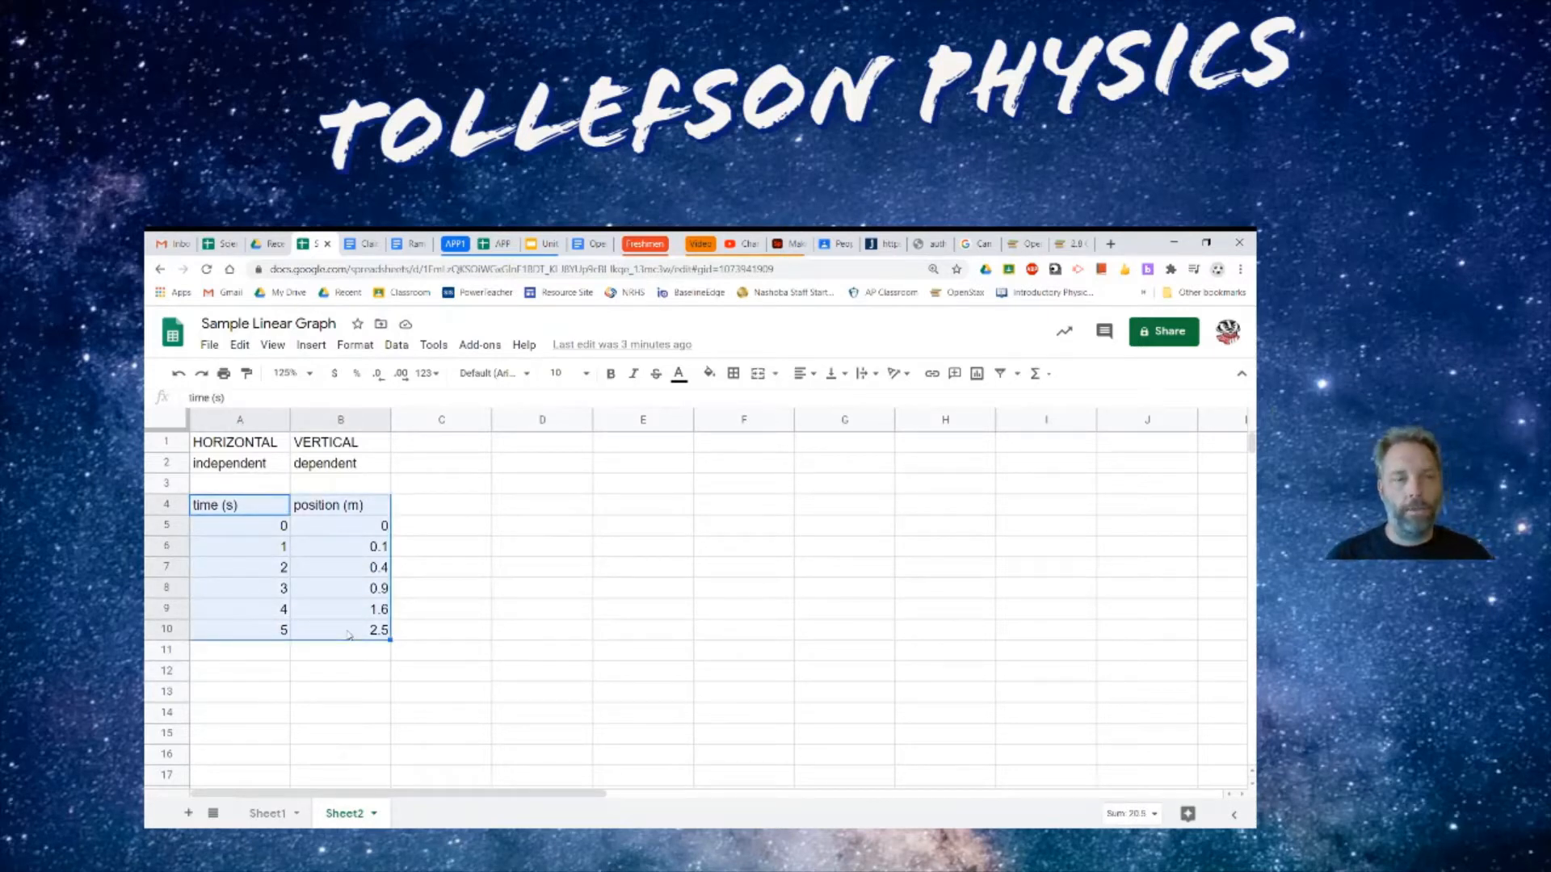
{"action": "left_click", "coordinate": [978, 375]}
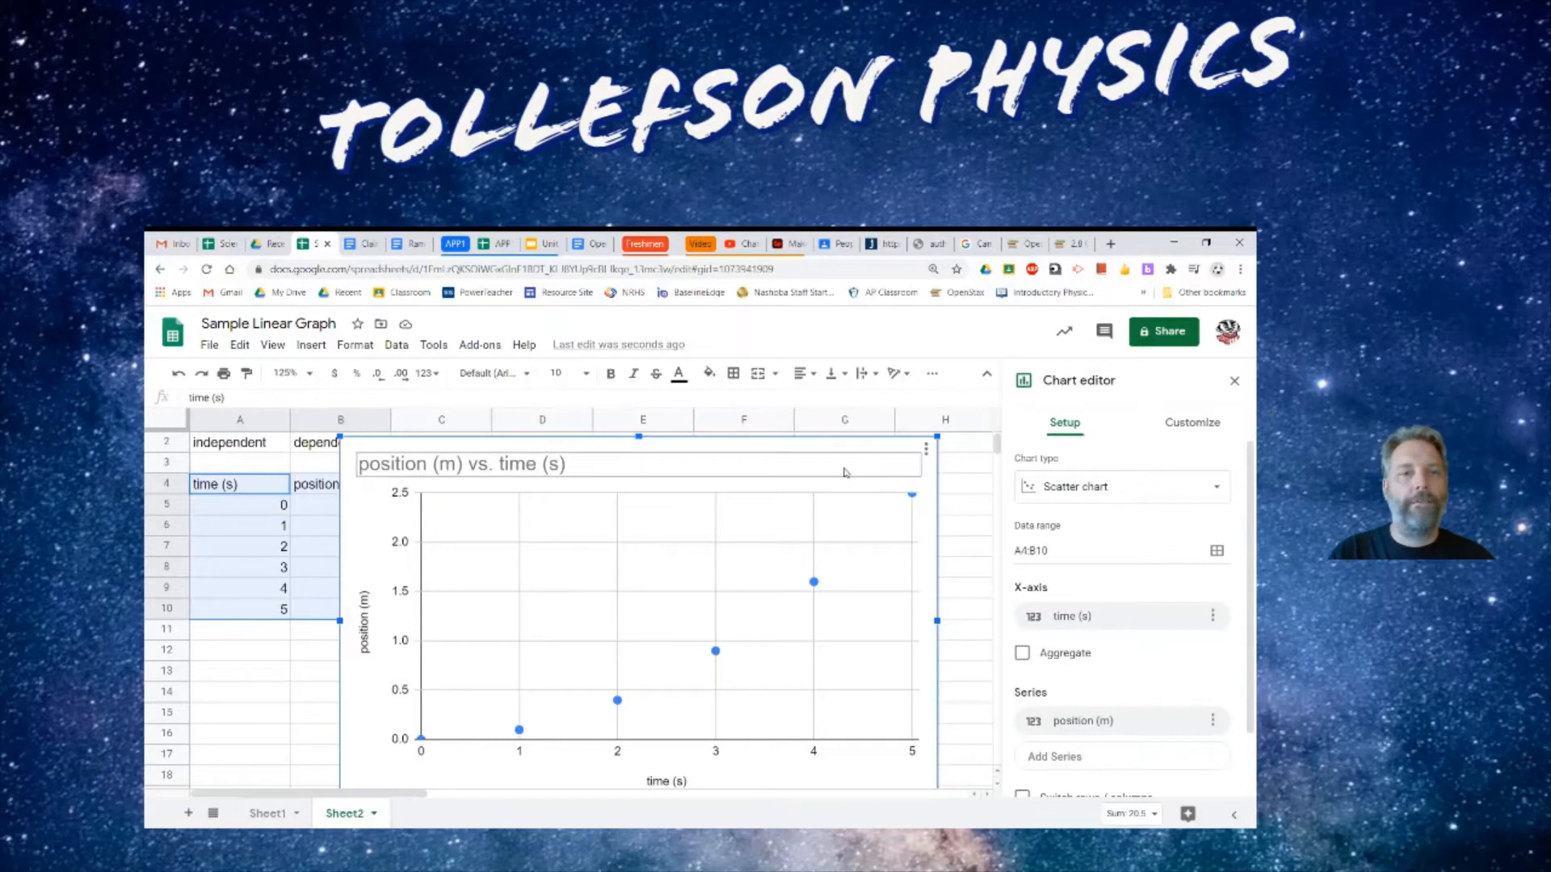
{"action": "left_click", "coordinate": [1197, 421]}
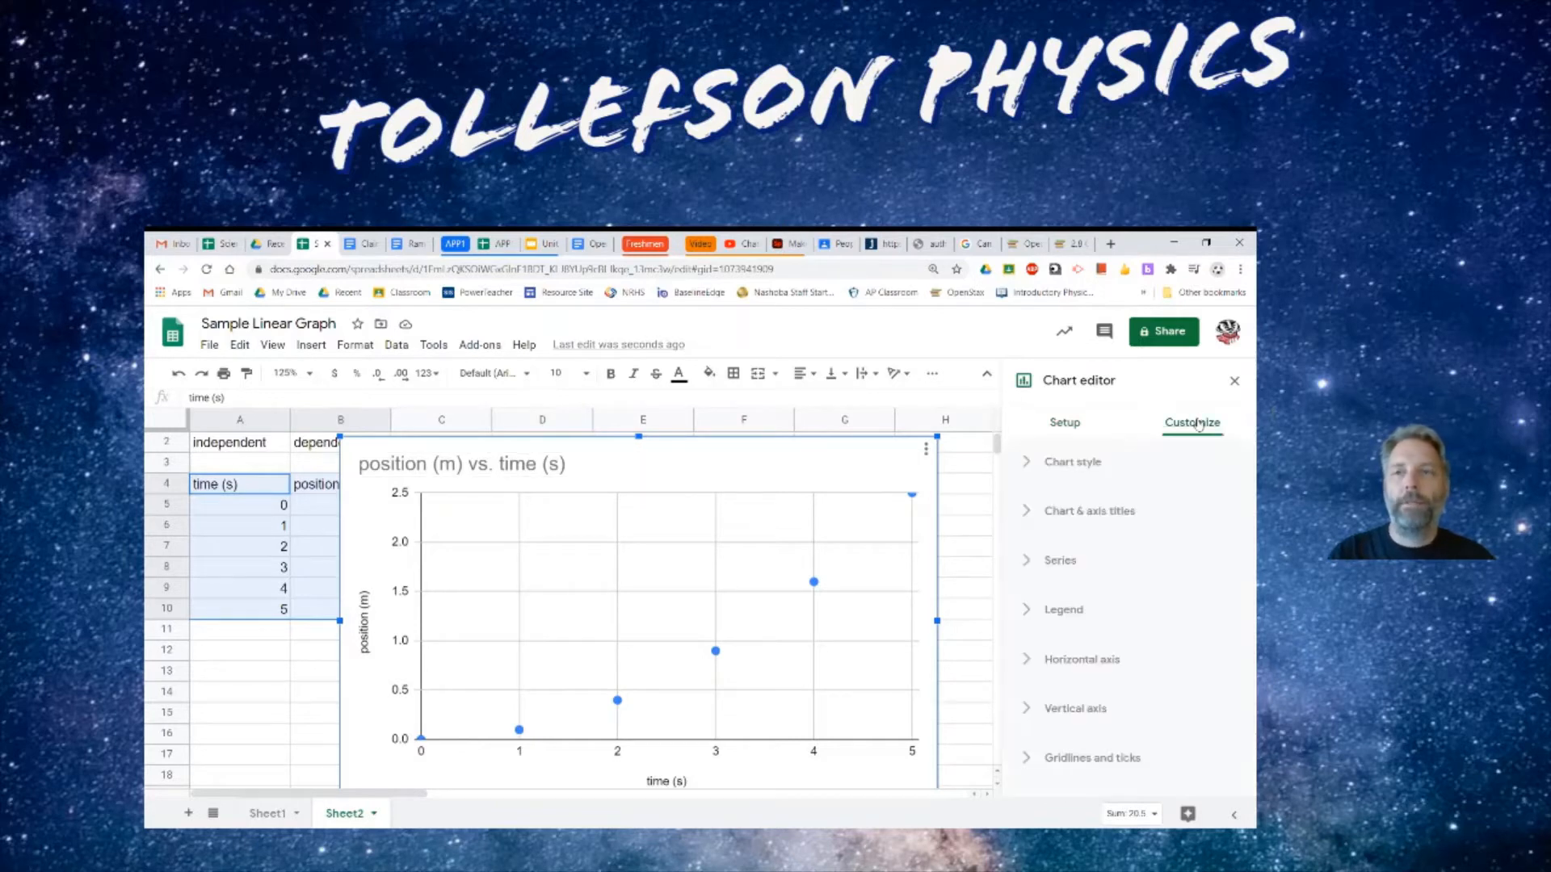
{"action": "left_click", "coordinate": [1024, 563]}
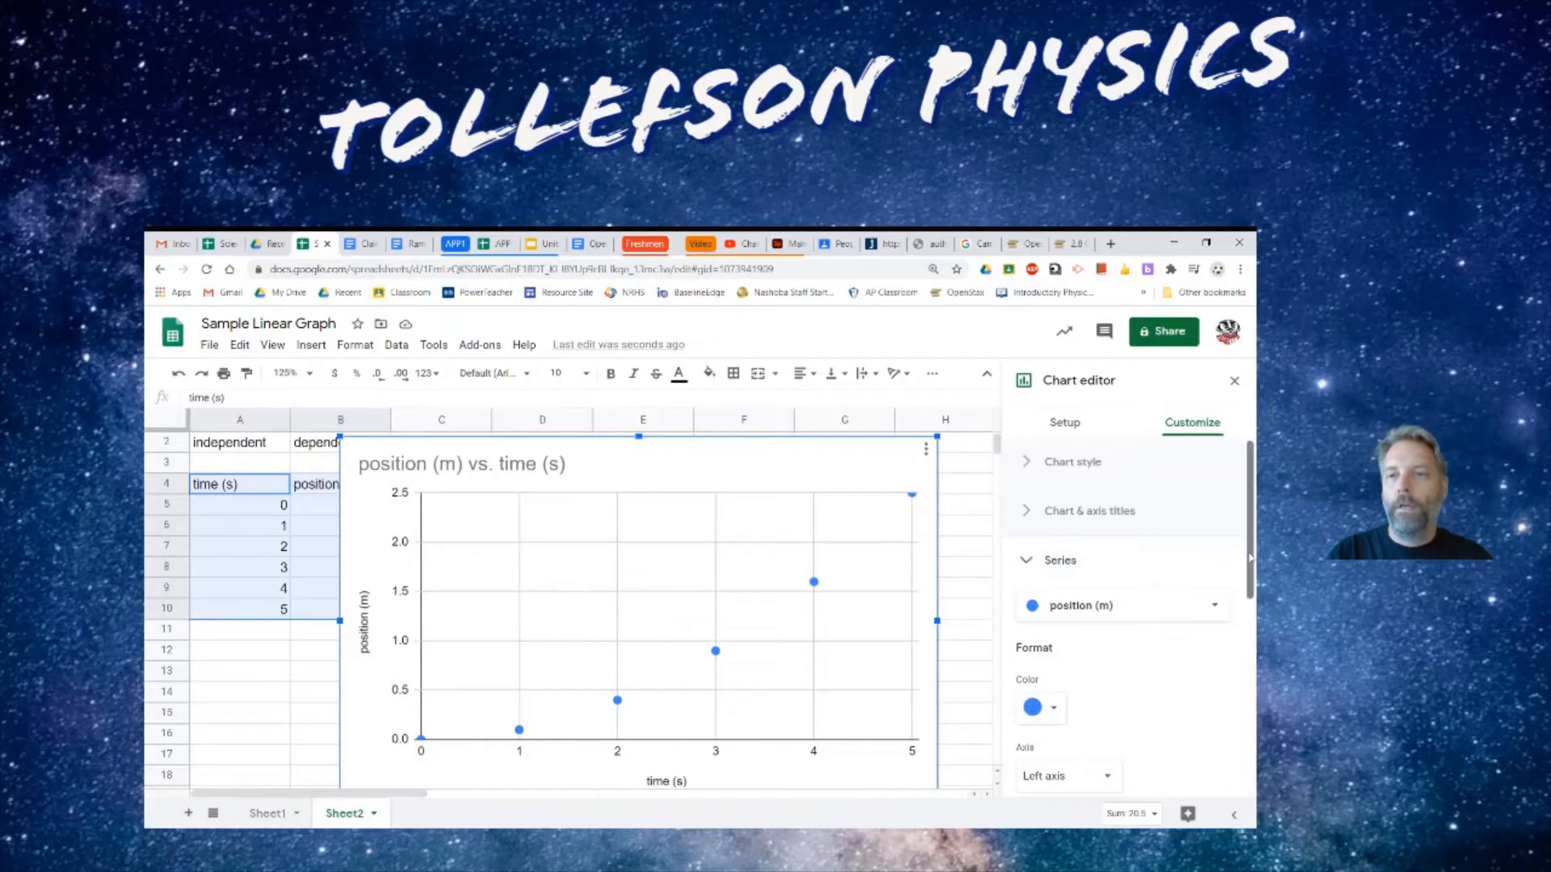
{"action": "scroll", "coordinate": [1251, 602], "scroll_direction": "down", "scroll_amount": 2}
{"action": "scroll", "coordinate": [1243, 695], "scroll_direction": "down", "scroll_amount": 3}
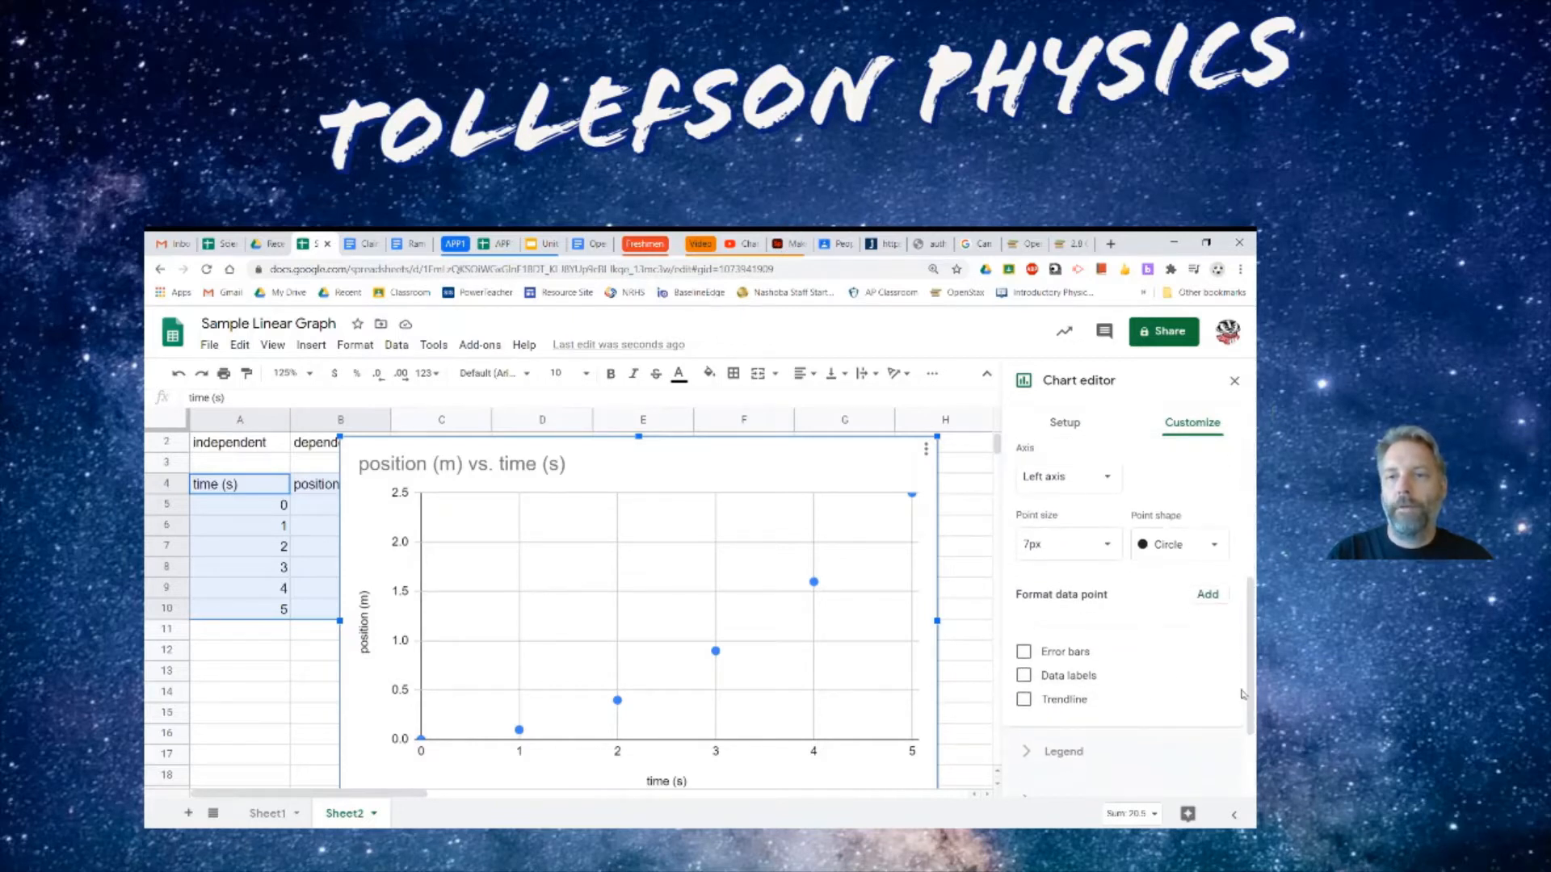
{"action": "left_click", "coordinate": [1024, 700]}
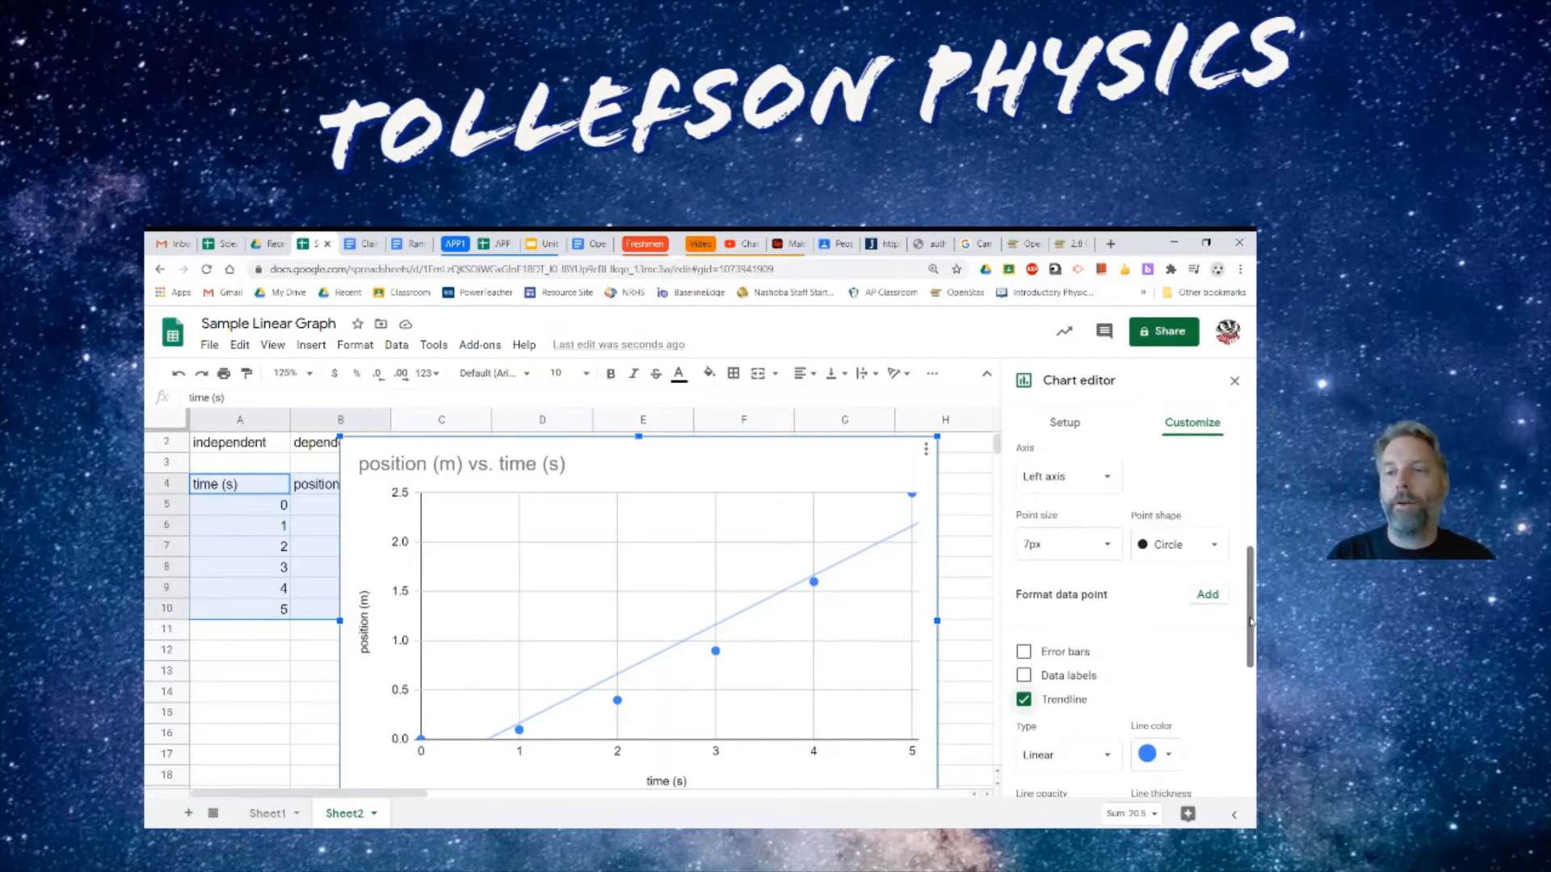
Step: Label the trendline with its equation and show the R² value
{"action": "left_click_drag", "start_coordinate": [1249, 620], "coordinate": [1250, 690]}
{"action": "left_click", "coordinate": [1114, 705]}
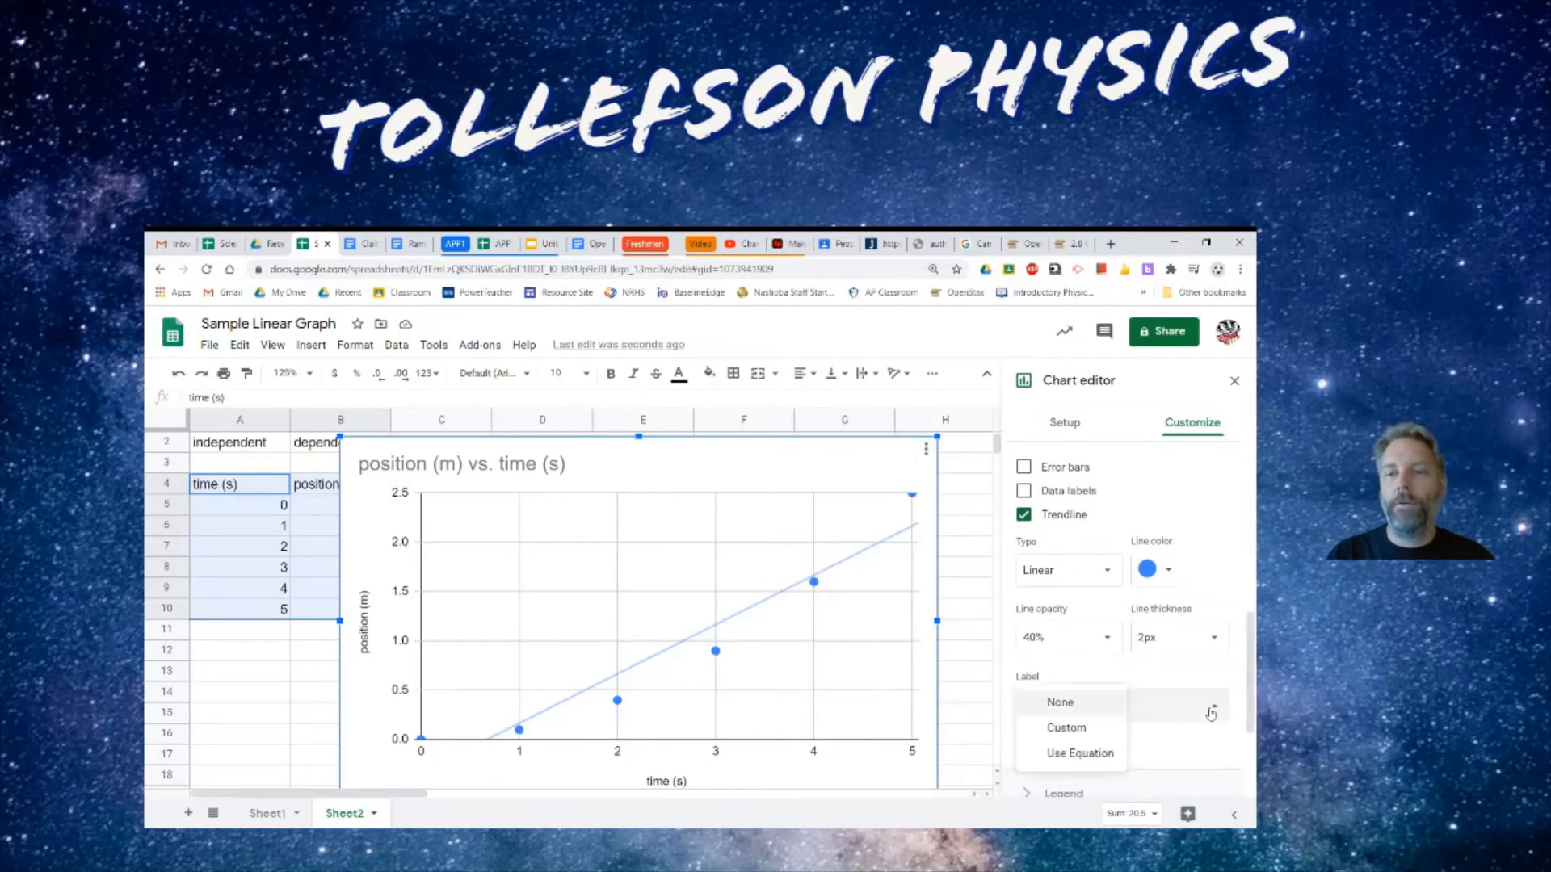
{"action": "left_click", "coordinate": [1095, 754]}
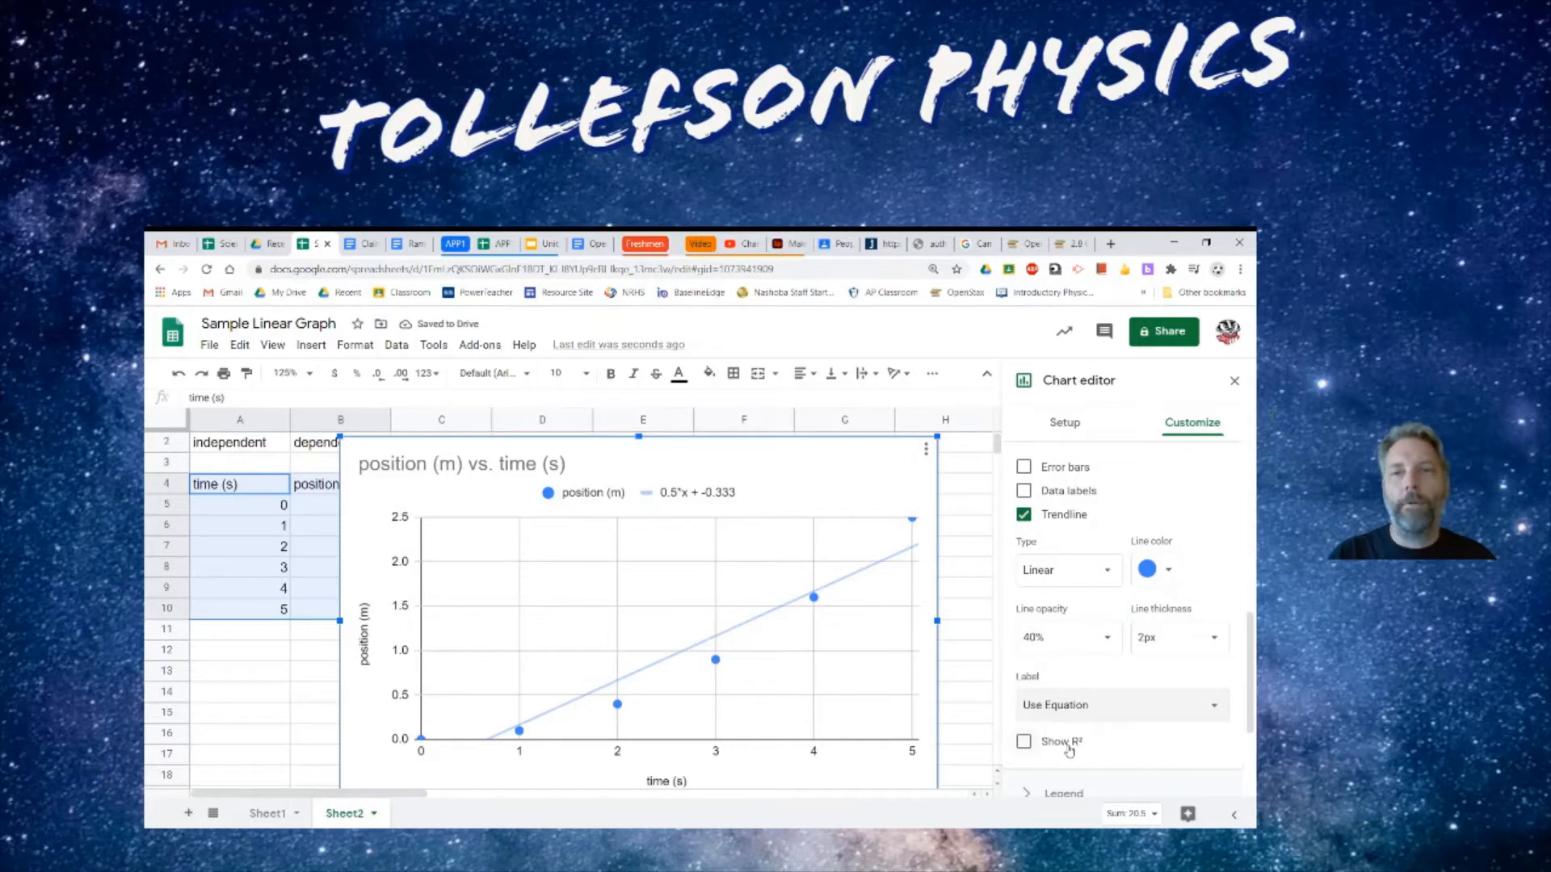
{"action": "left_click", "coordinate": [1024, 743]}
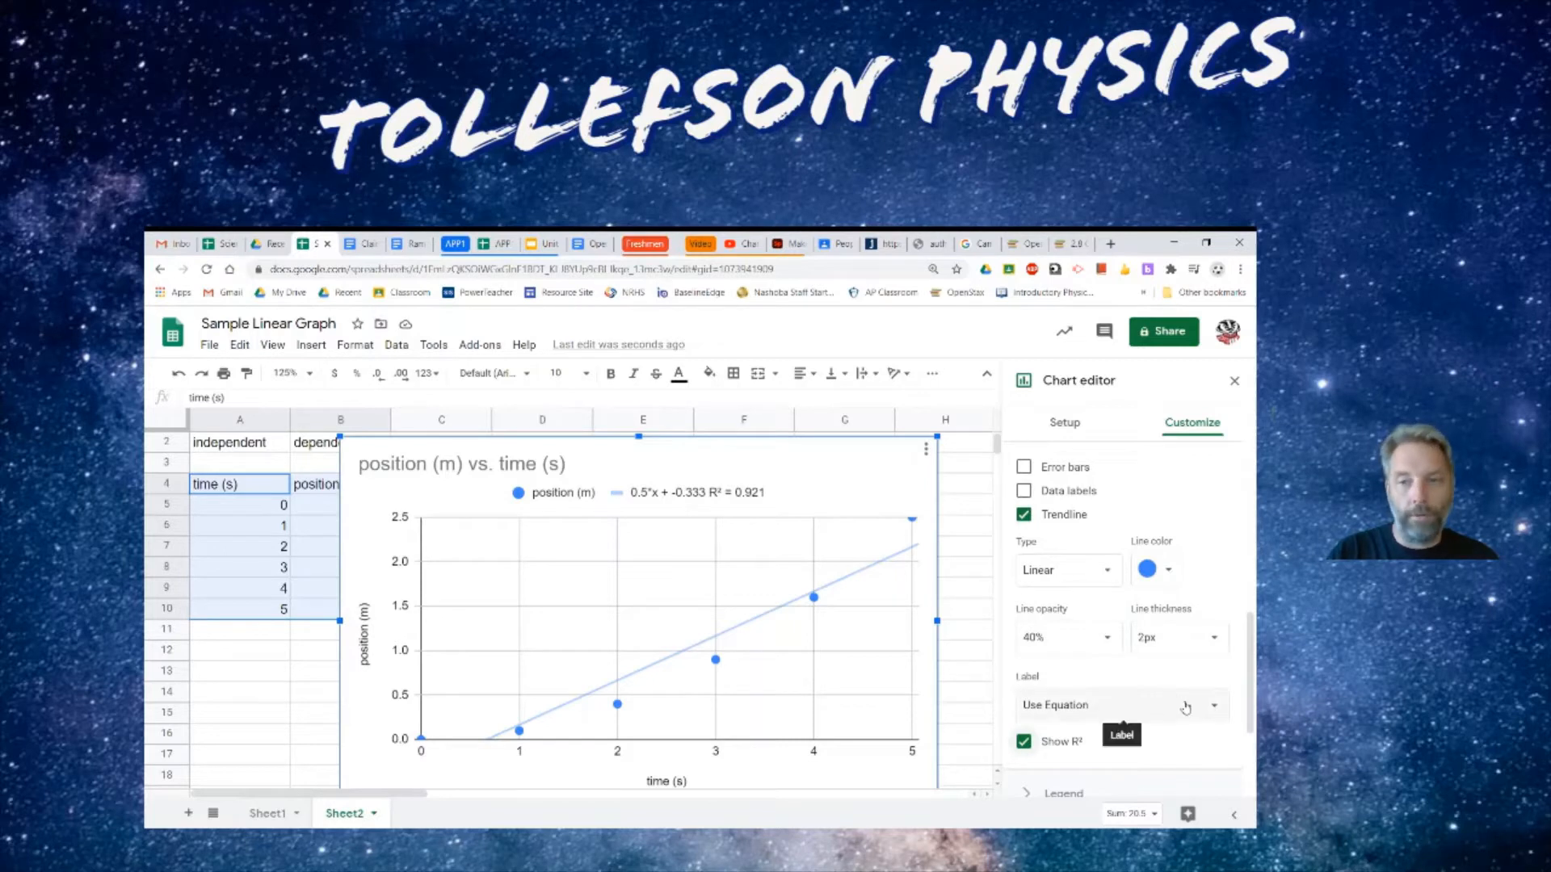
Step: Change the trendline type to Polynomial and close the chart editor
{"action": "left_click", "coordinate": [1108, 574]}
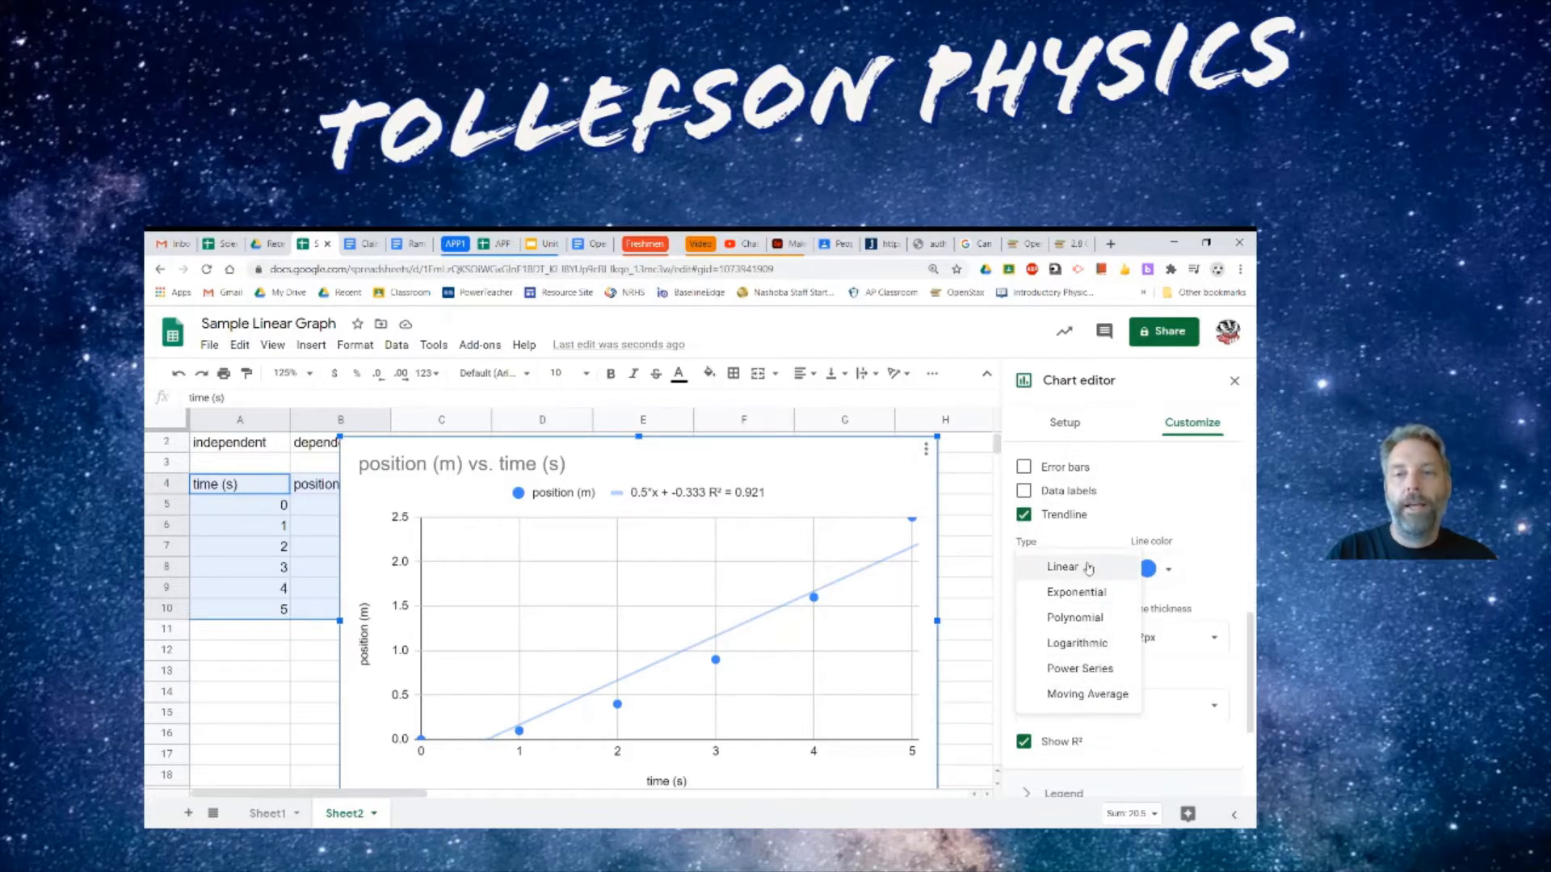
{"action": "left_click", "coordinate": [1079, 618]}
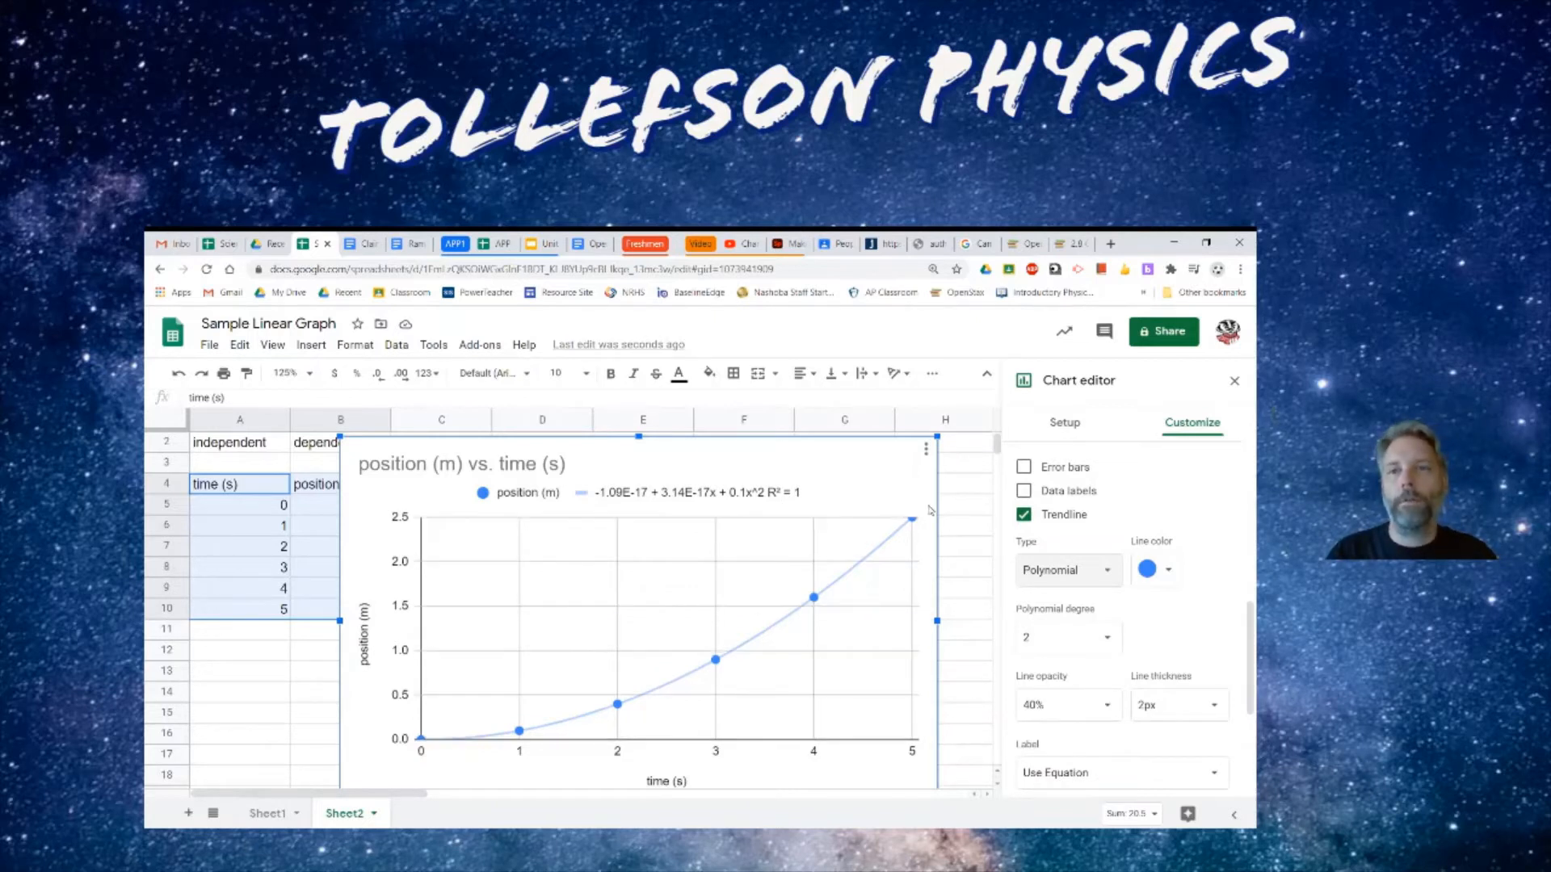
{"action": "left_click", "coordinate": [1236, 382]}
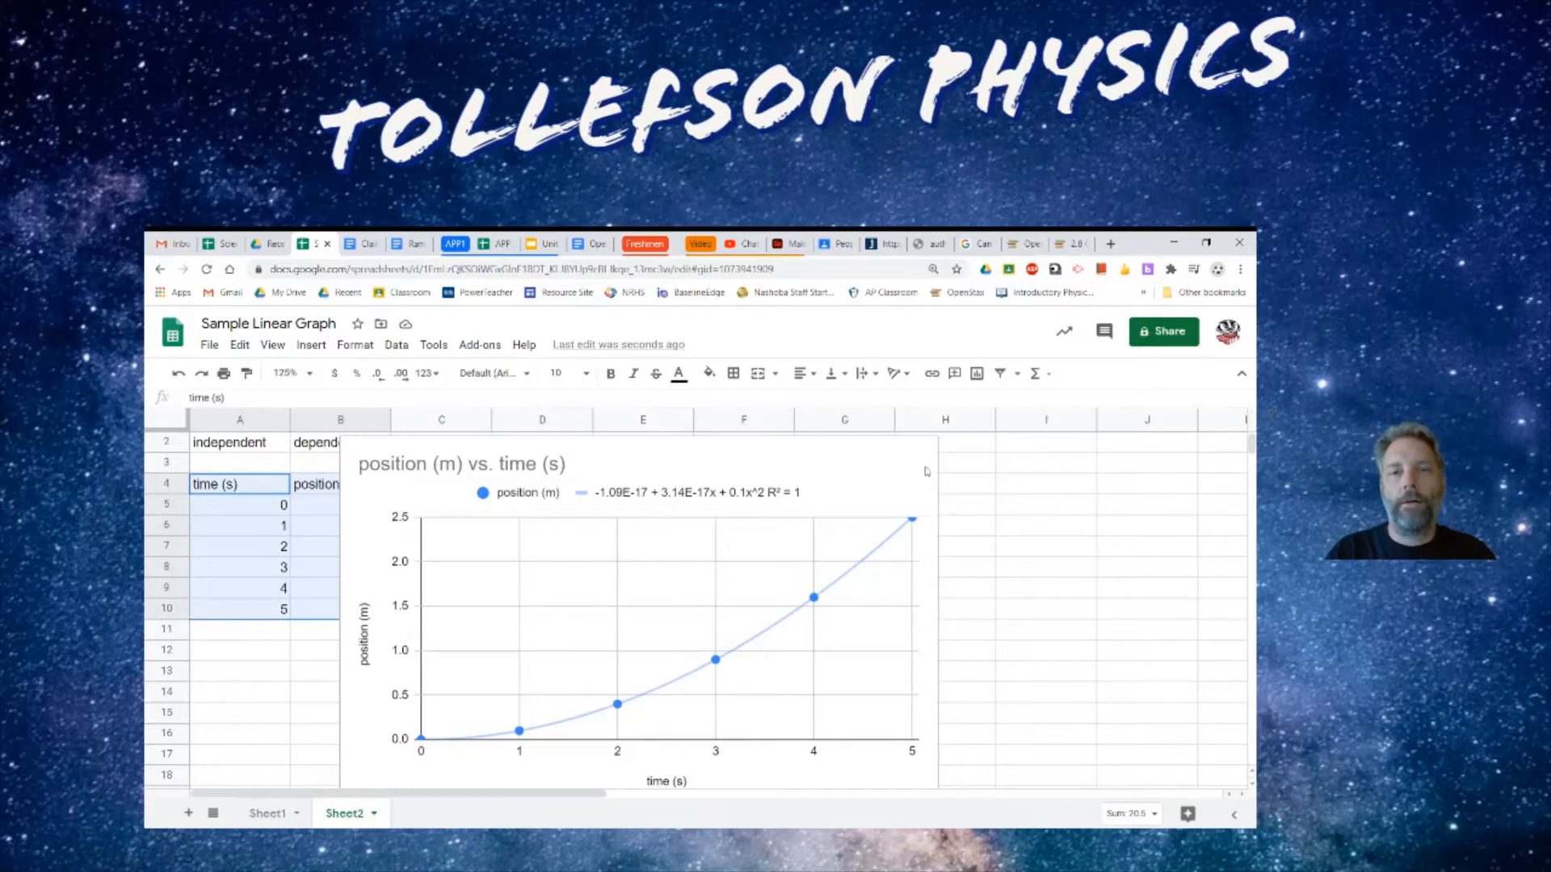
Step: Move the position vs. time chart clear of the data table, with its left edge at about column J
{"action": "left_click", "coordinate": [869, 439]}
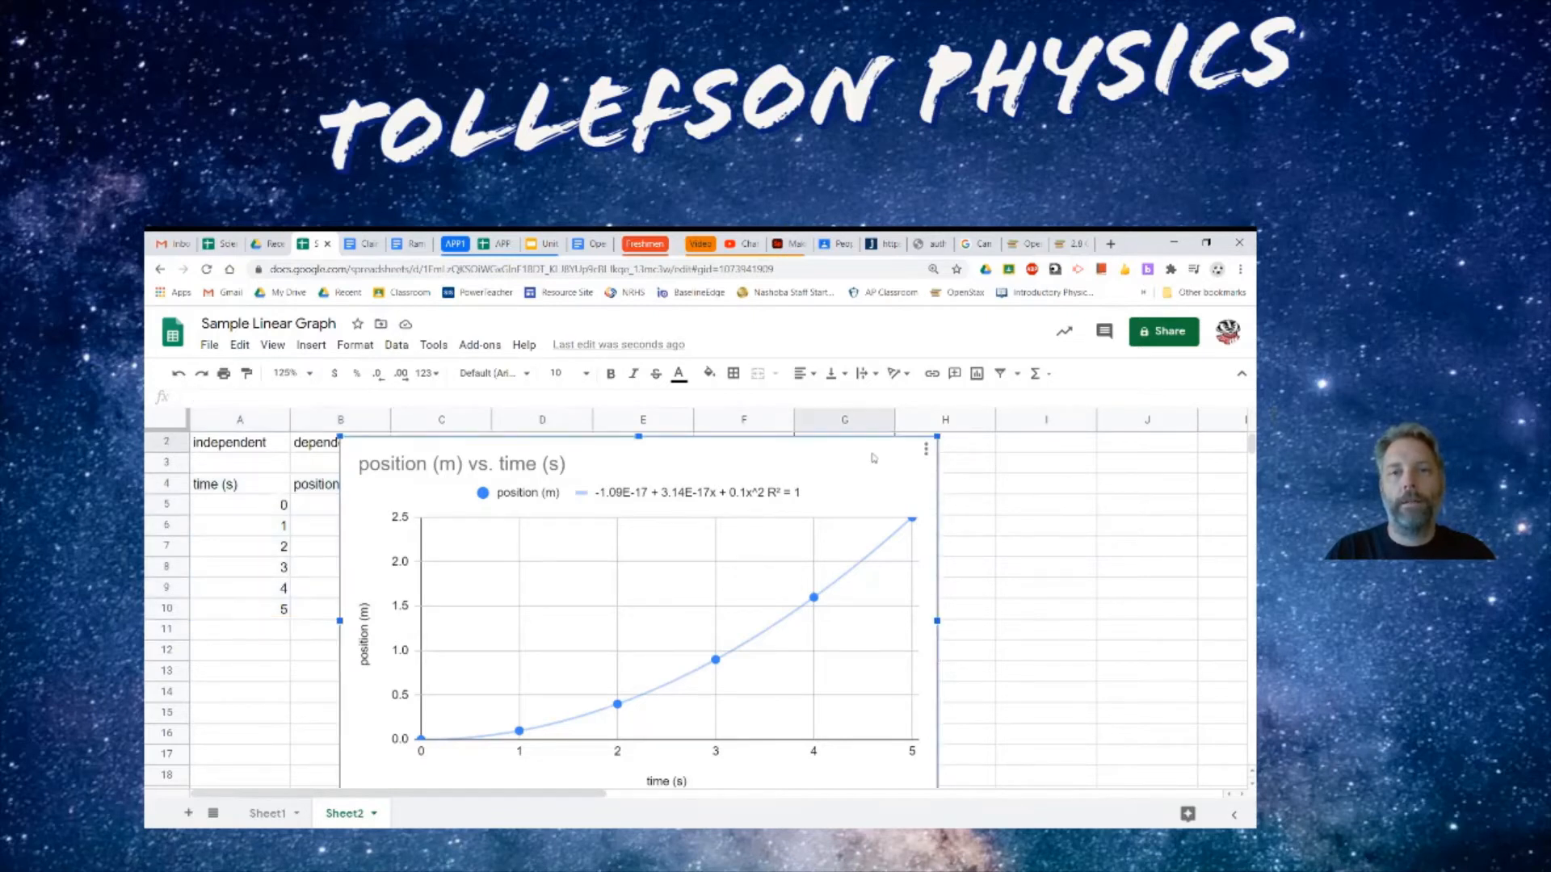
{"action": "left_click_drag", "start_coordinate": [853, 456], "coordinate": [1223, 467]}
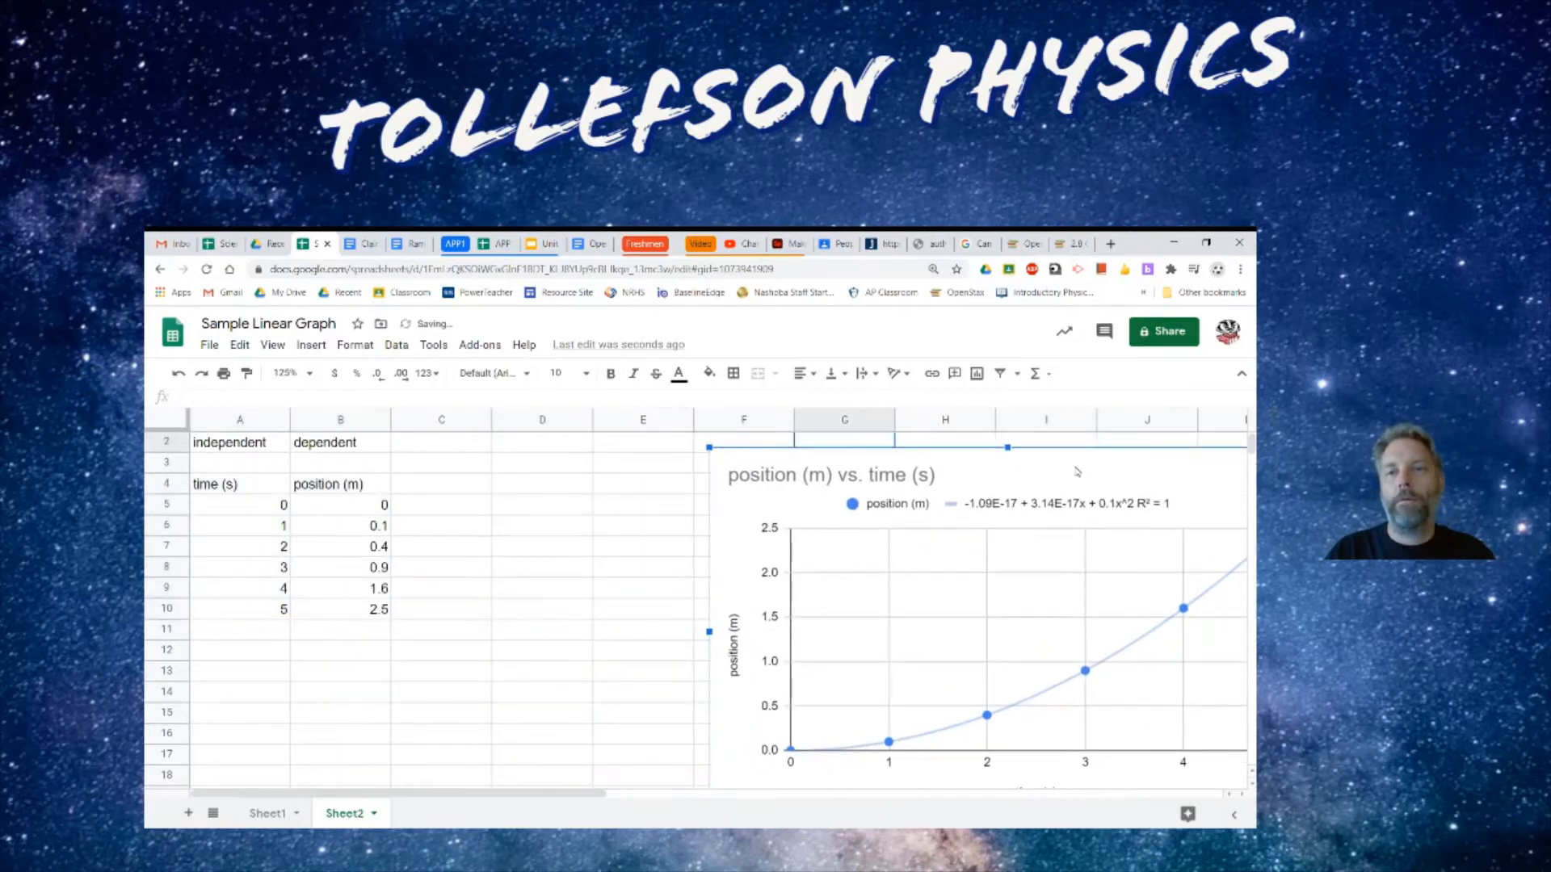
{"action": "left_click_drag", "start_coordinate": [1077, 472], "coordinate": [1253, 460]}
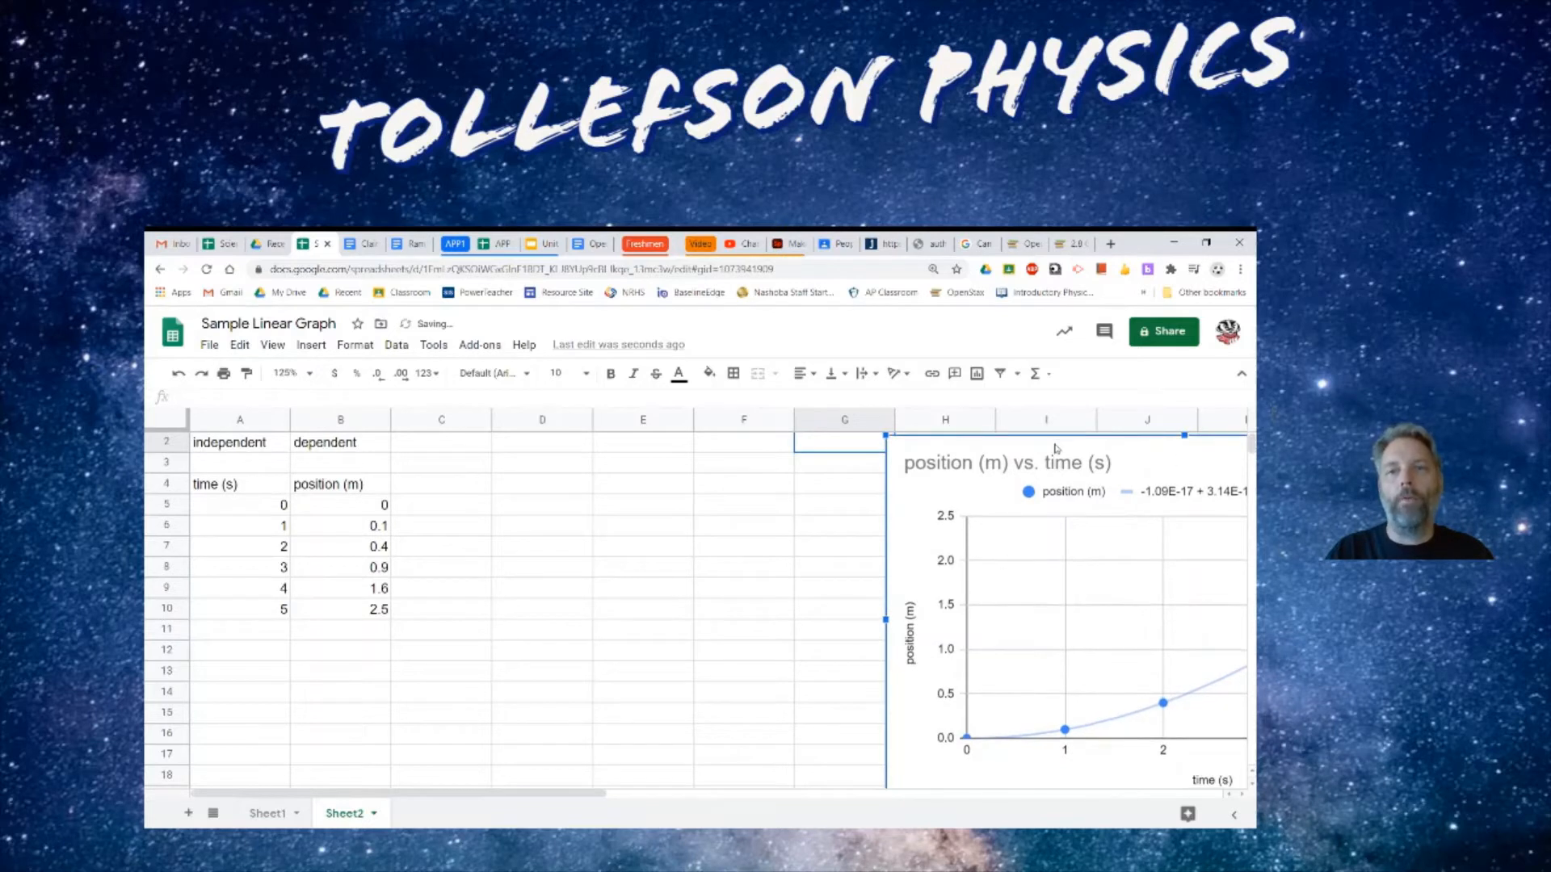
{"action": "left_click_drag", "start_coordinate": [1056, 447], "coordinate": [1254, 454]}
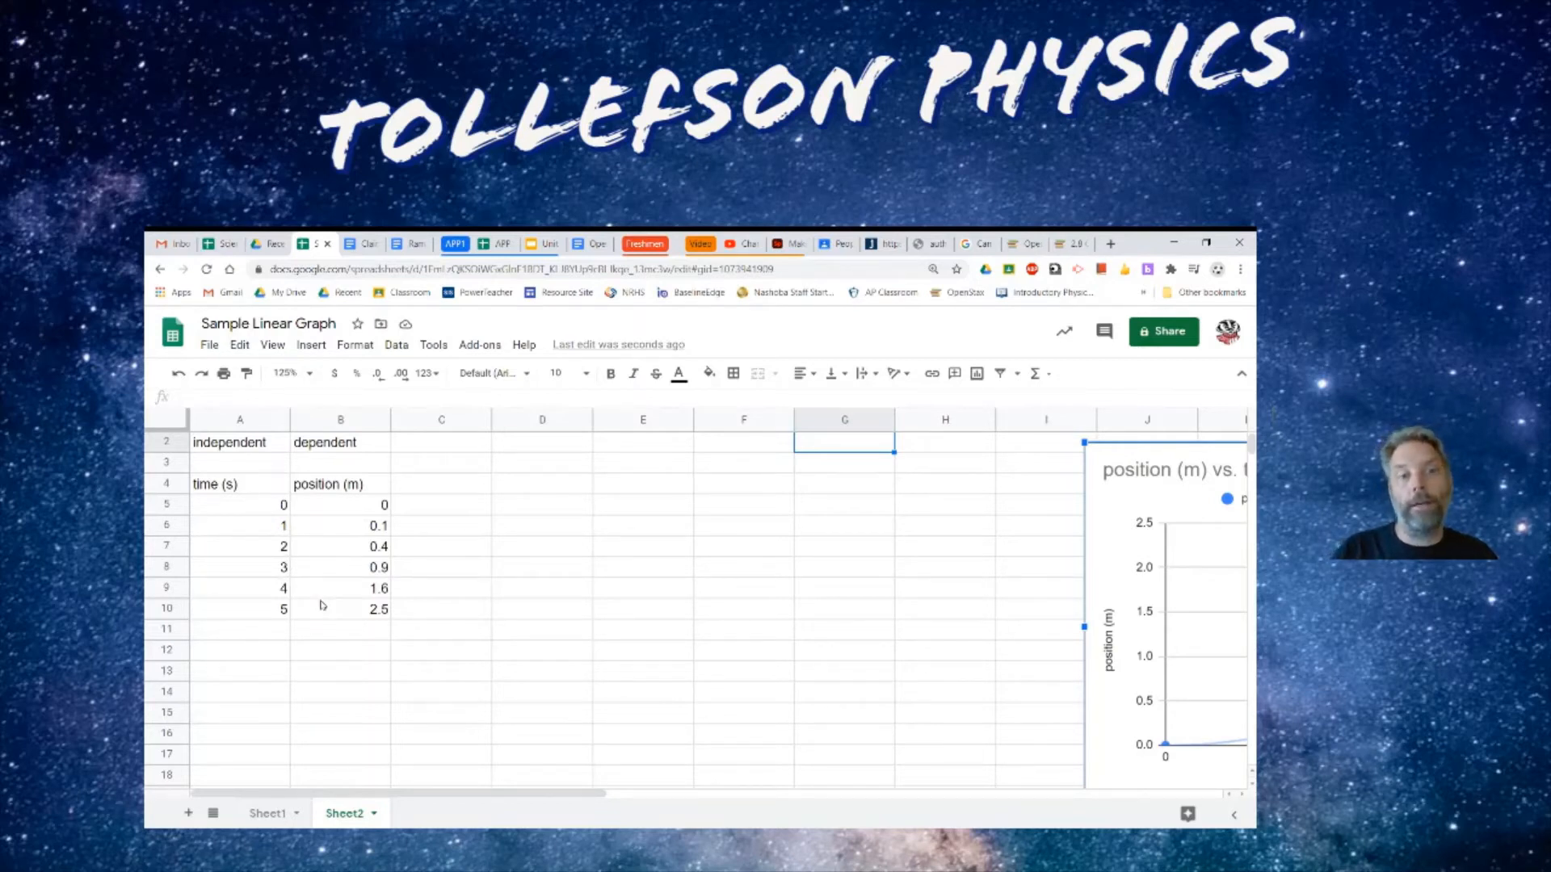
Step: Enter the column heading "time^2 (s^2)" in cell A12
{"action": "left_click", "coordinate": [254, 654]}
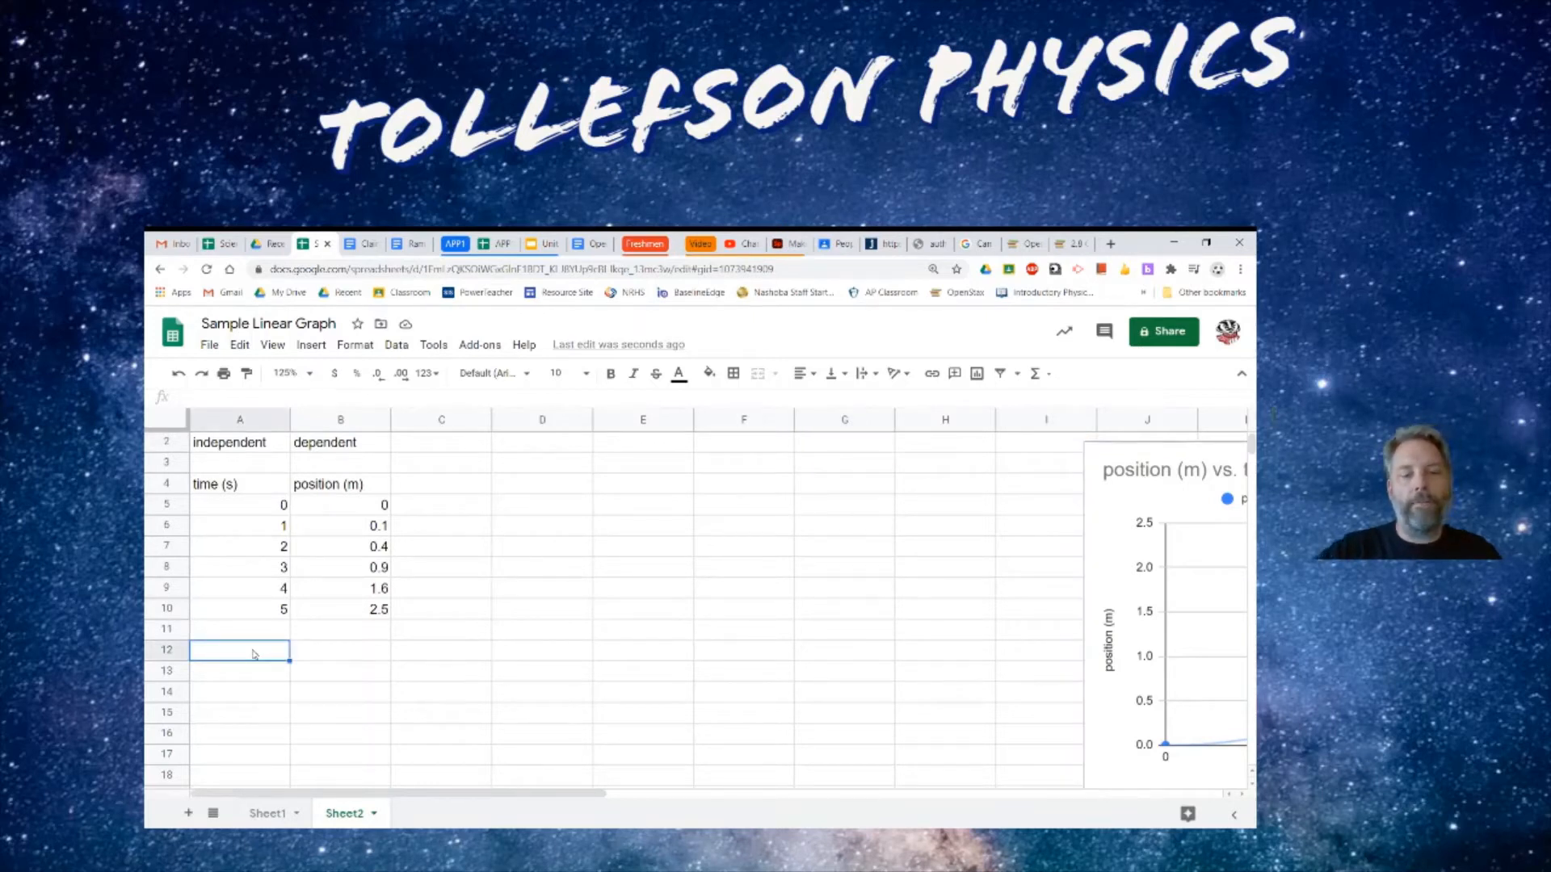
{"action": "type", "text": "time"}
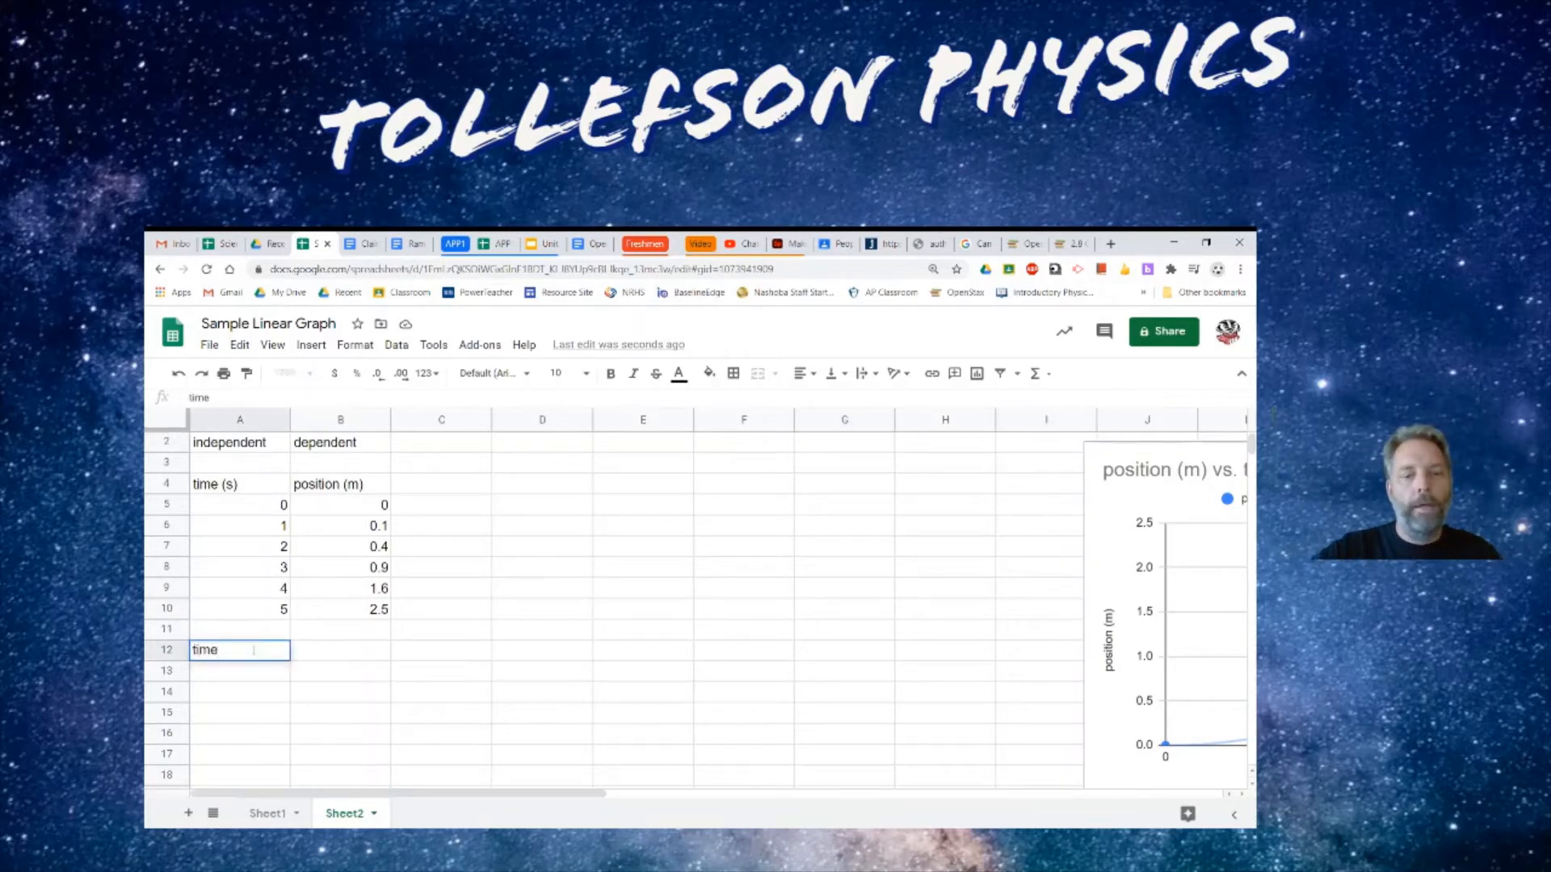
{"action": "type", "text": "^2"}
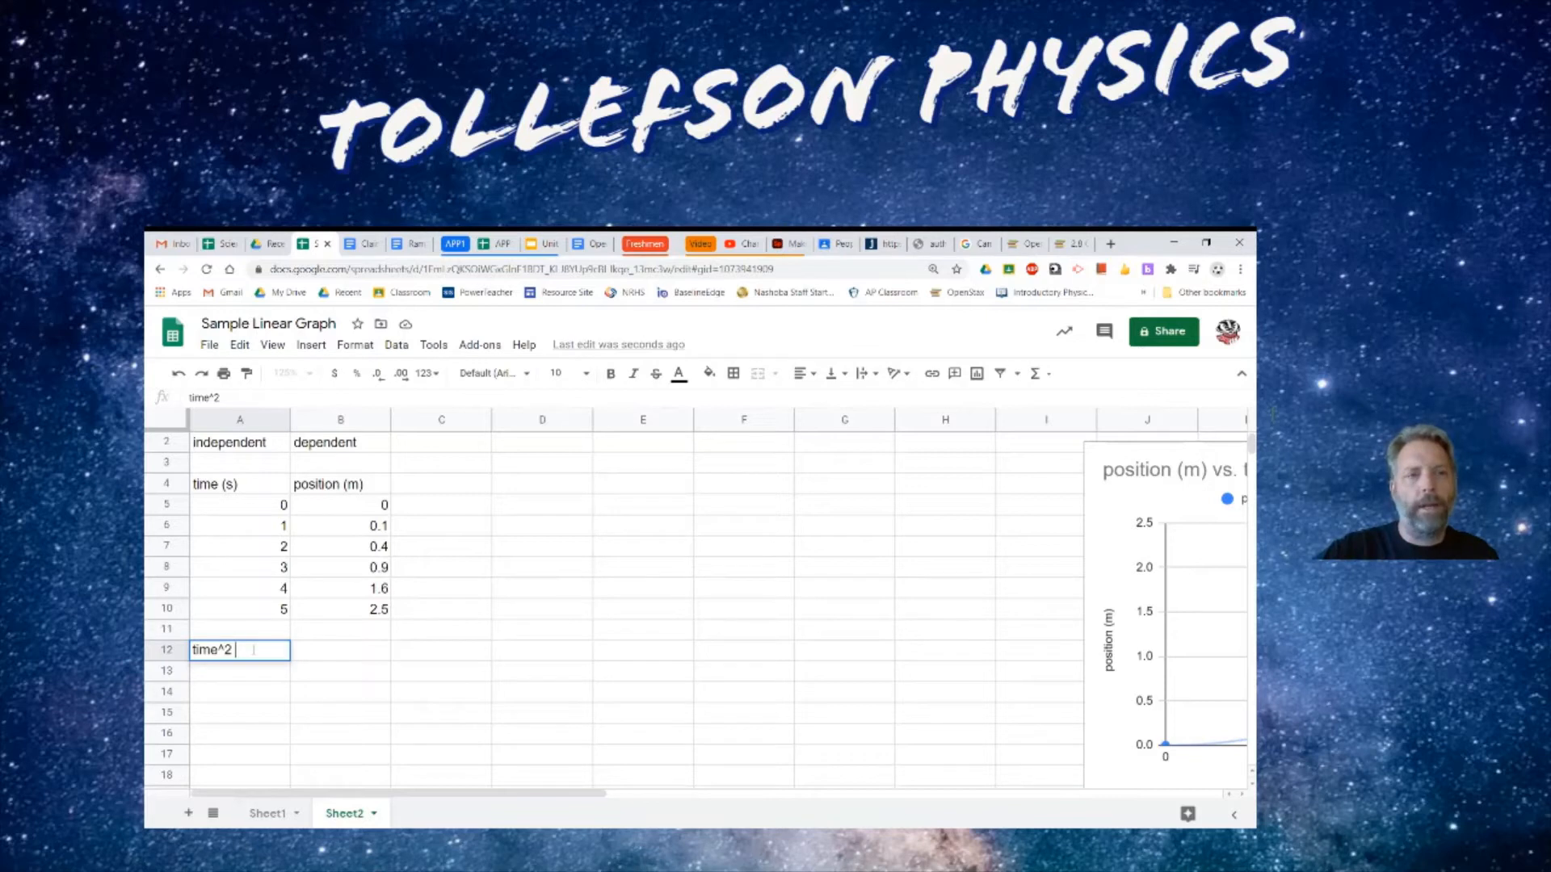
{"action": "type", "text": " (s"}
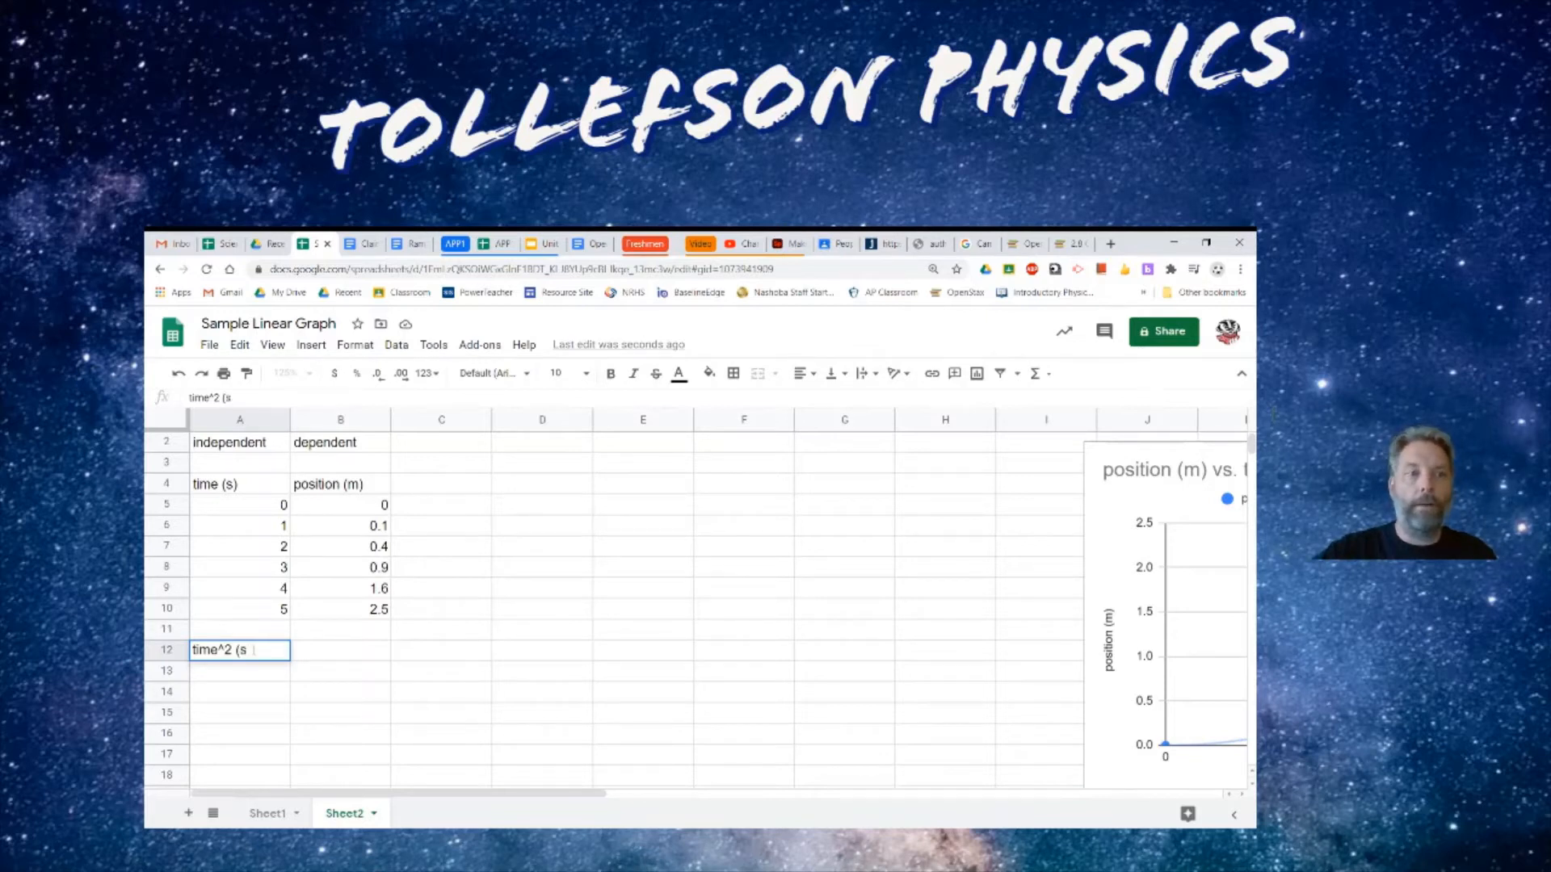
{"action": "type", "text": "^"}
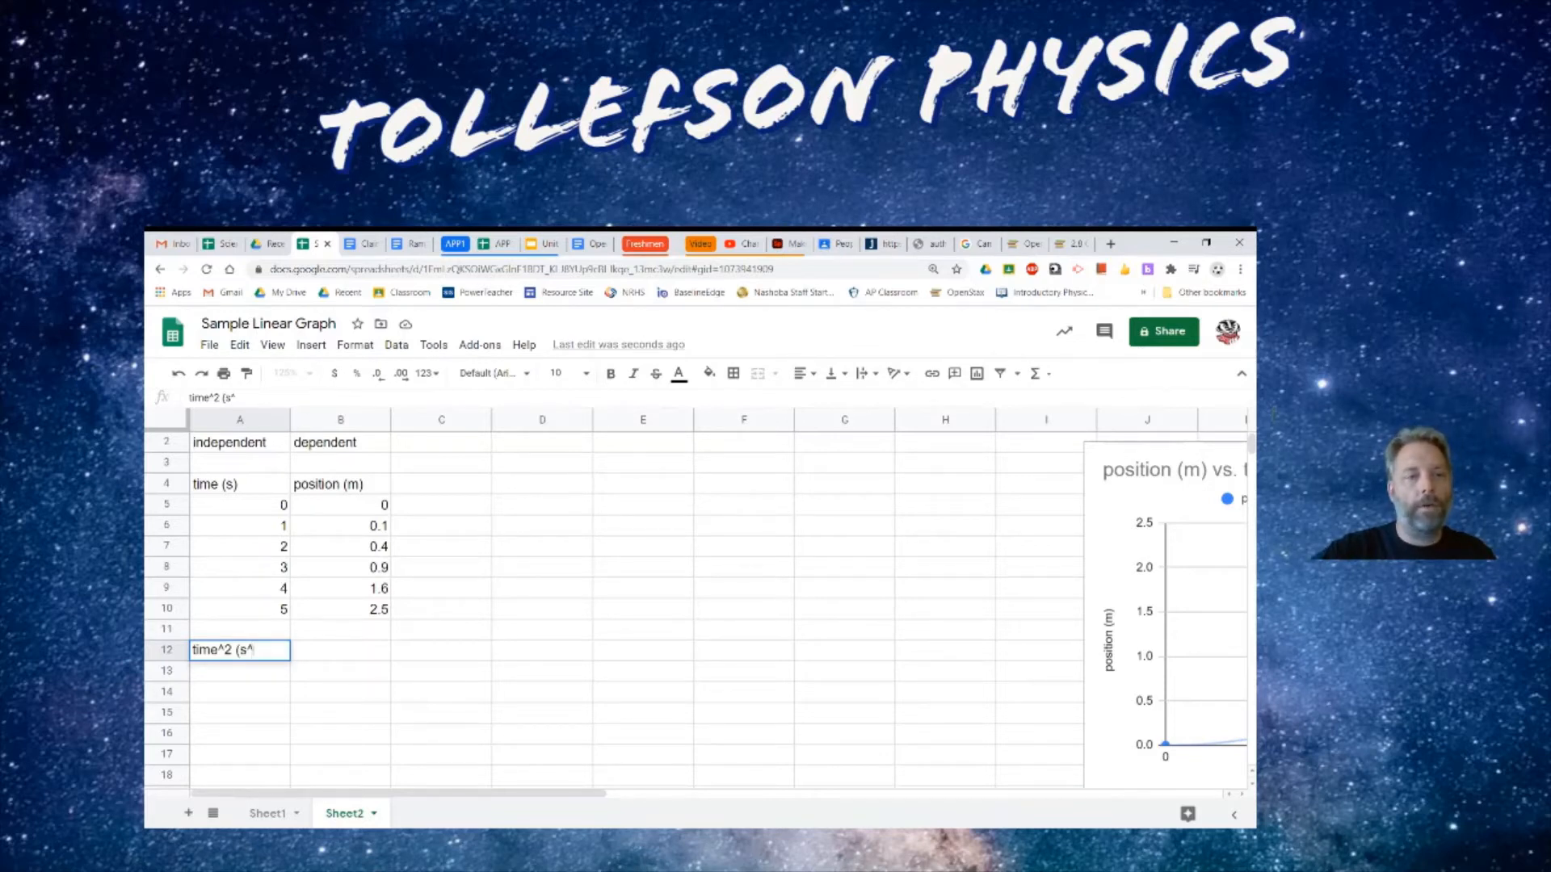
{"action": "type", "text": "2)"}
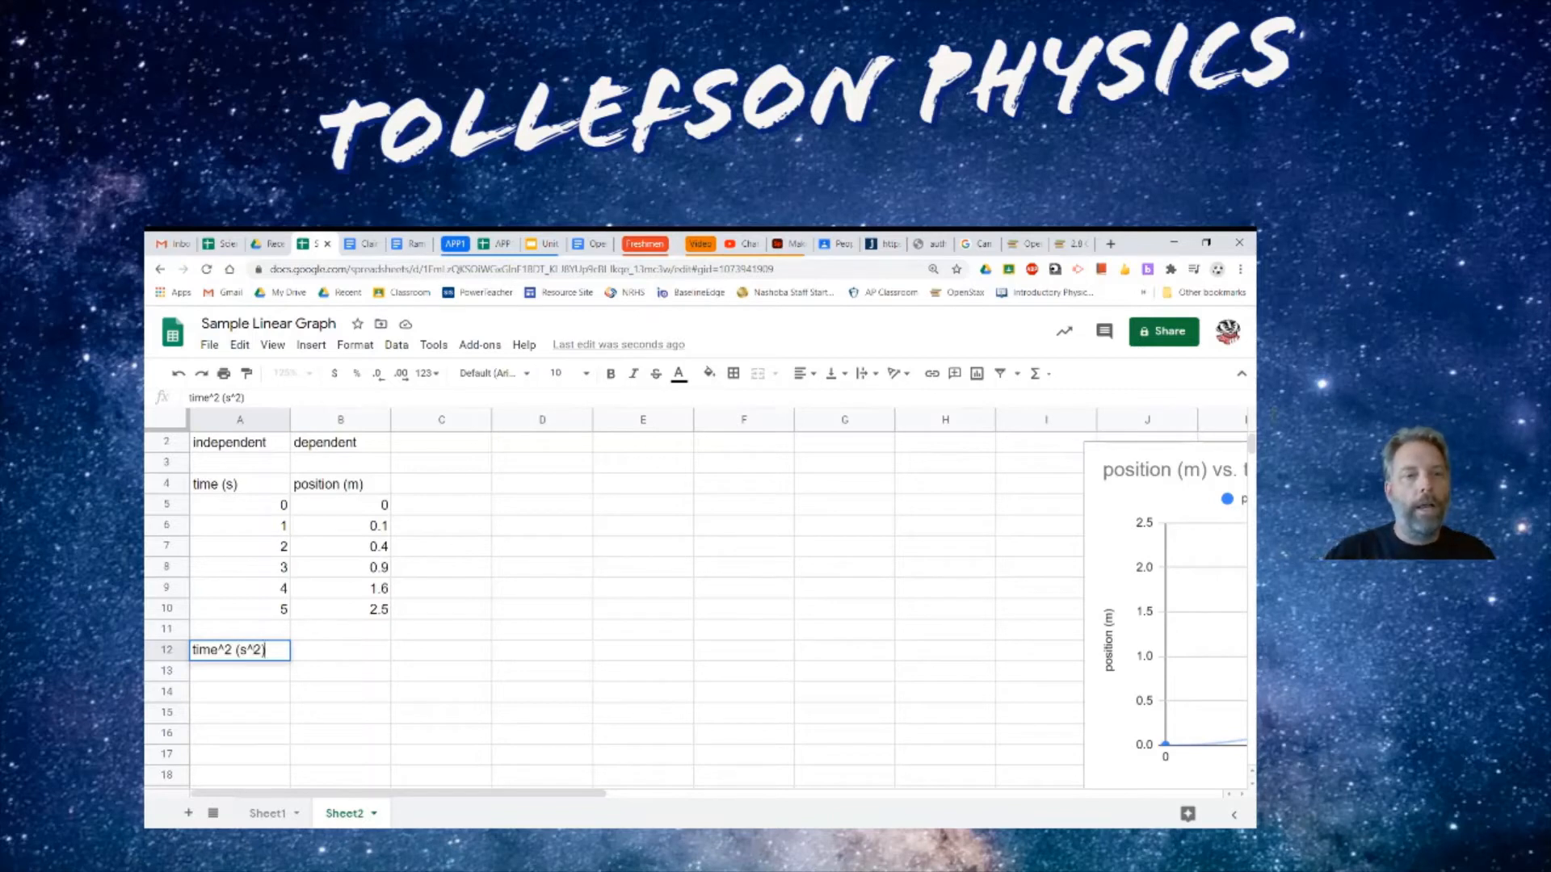
{"action": "key", "text": "Tab"}
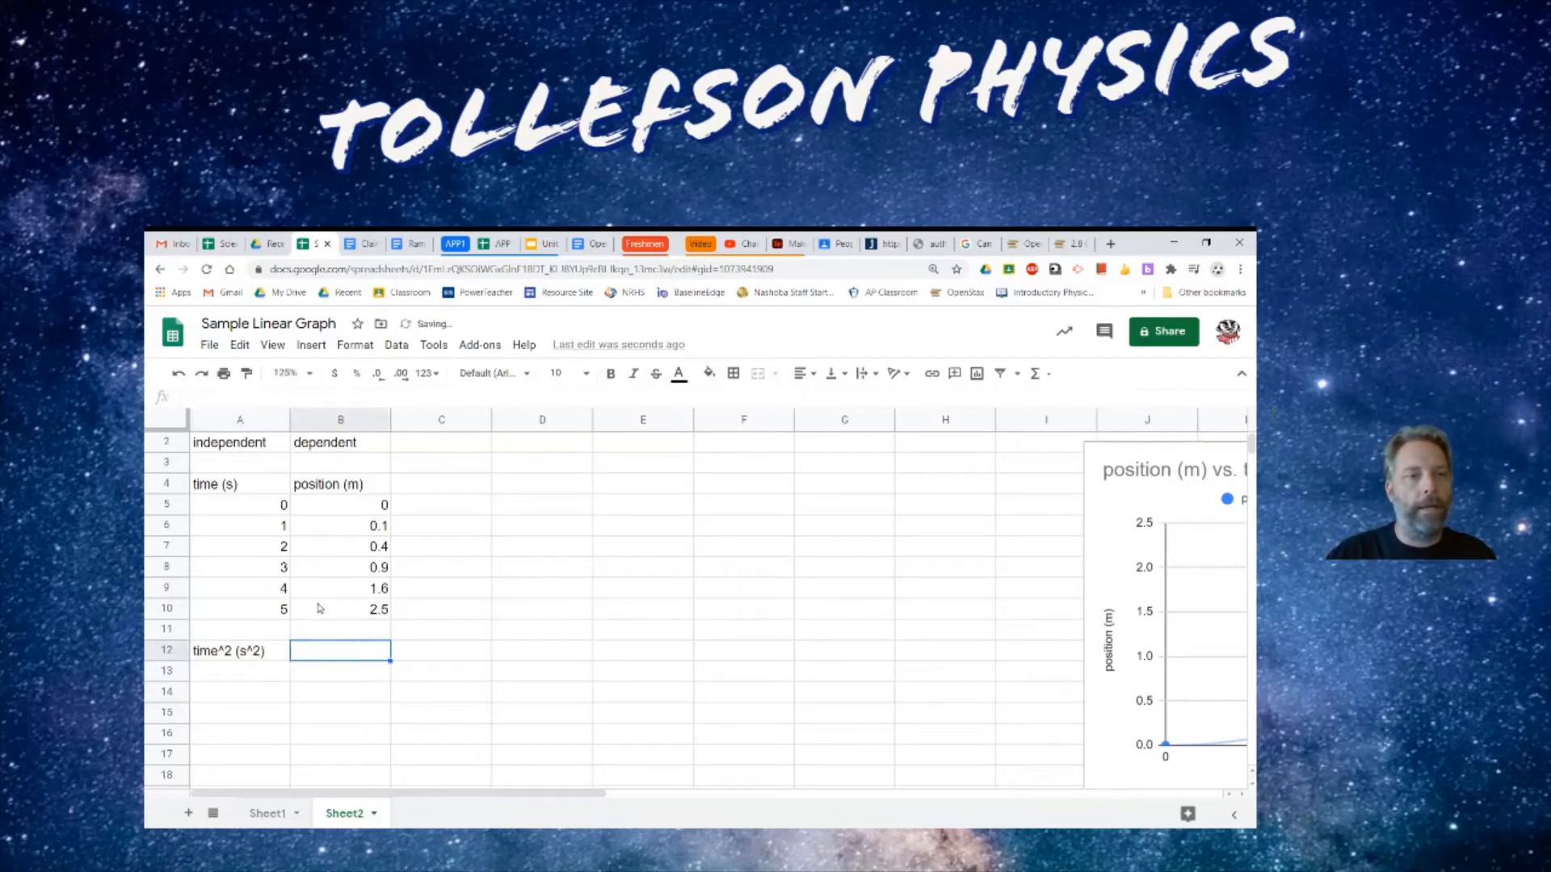
Step: Copy the position (m) heading and values from B4:B10 to the range starting at B12
{"action": "left_click", "coordinate": [348, 487]}
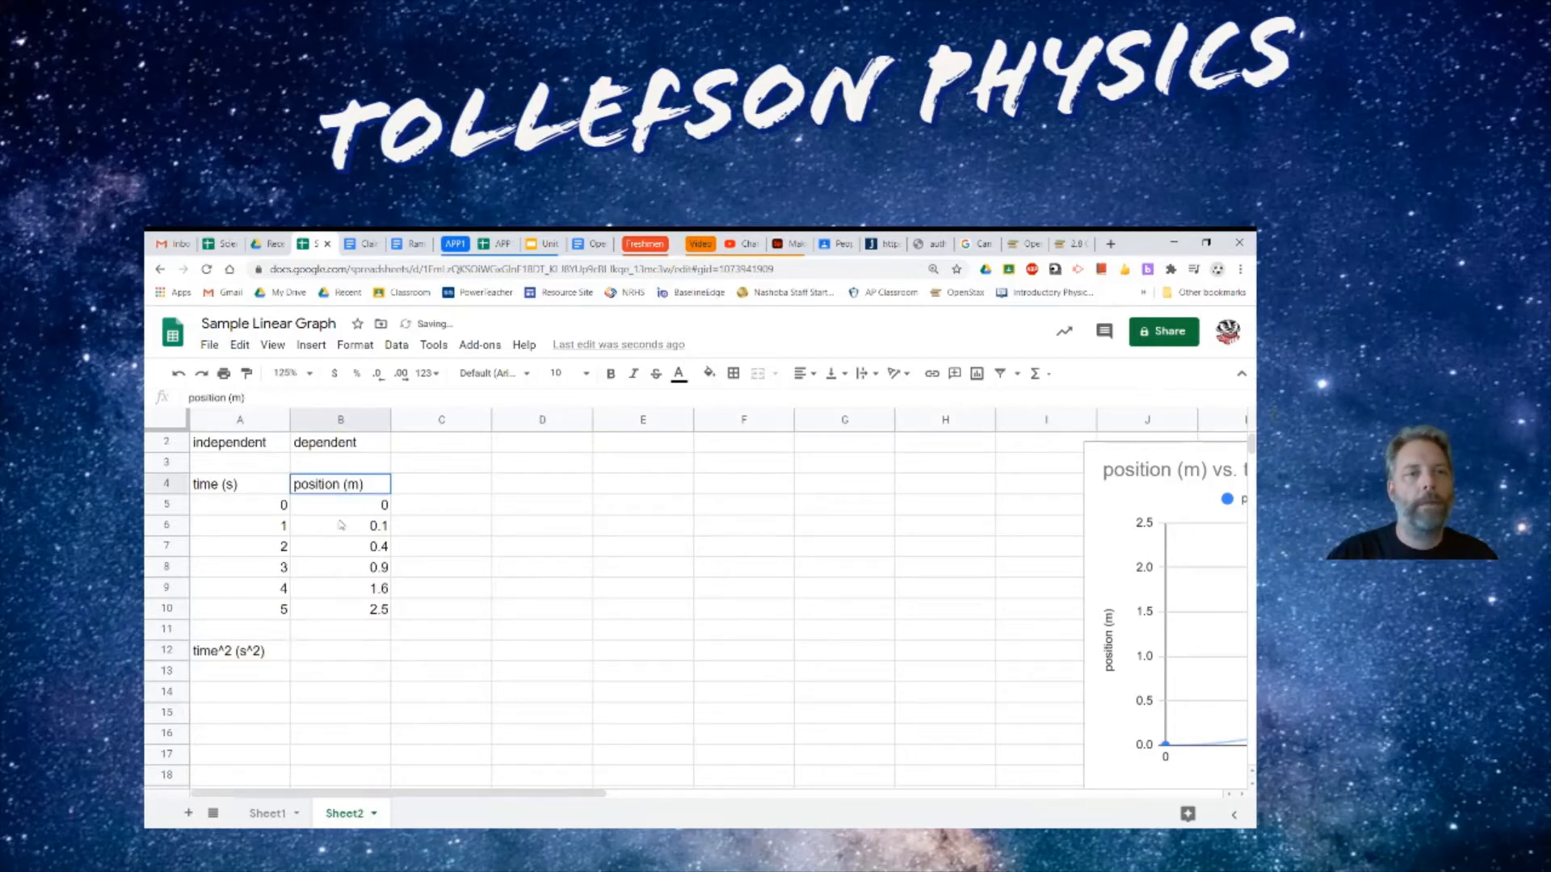
{"action": "left_click_drag", "start_coordinate": [341, 525], "coordinate": [349, 614]}
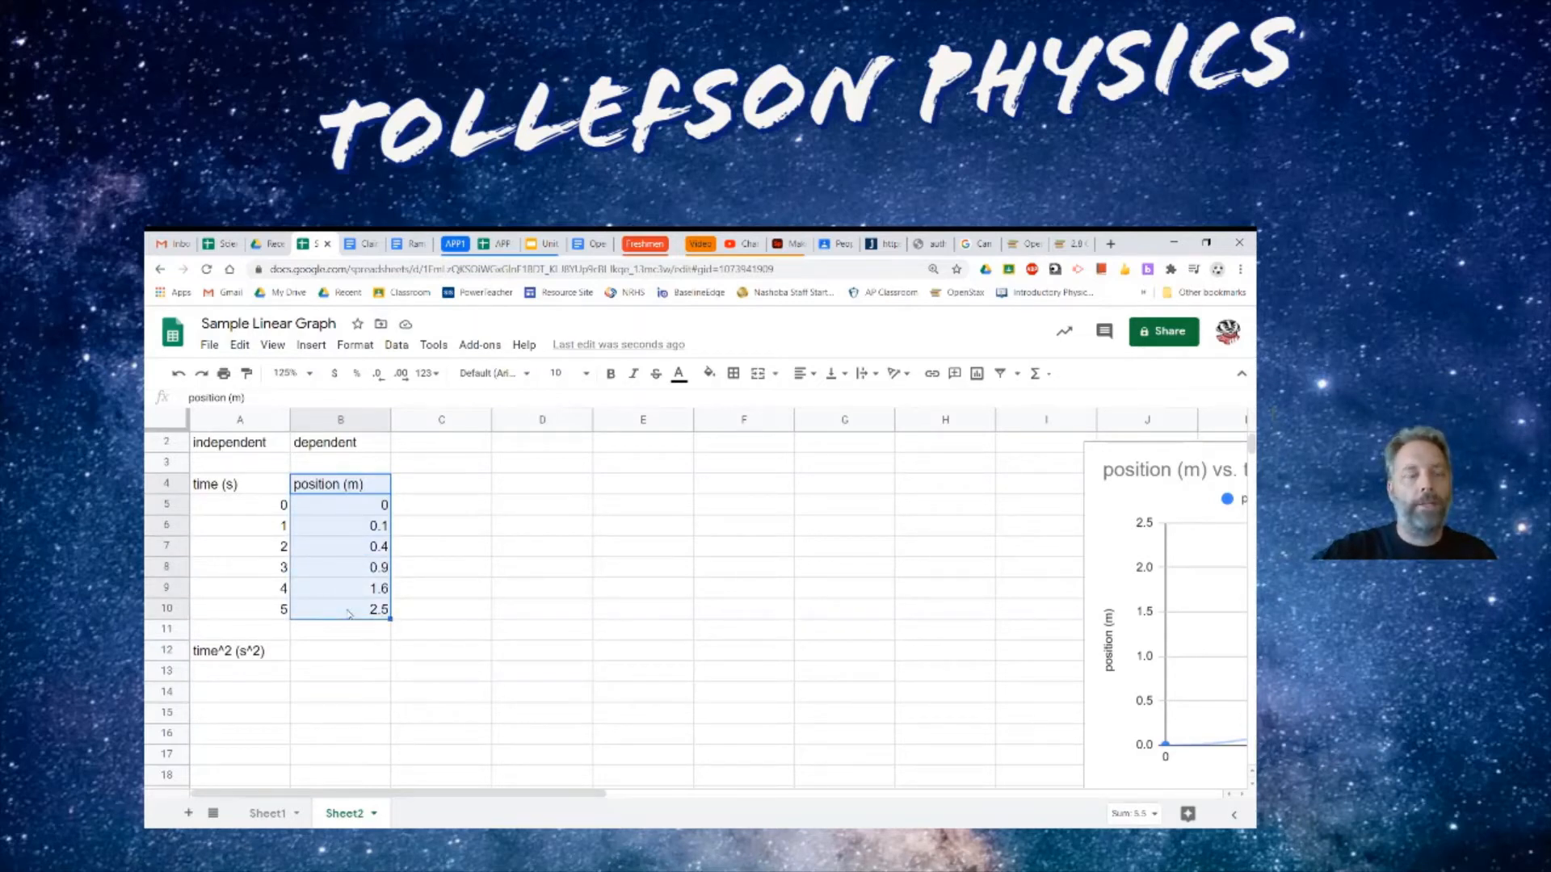
{"action": "key", "text": "ctrl+c"}
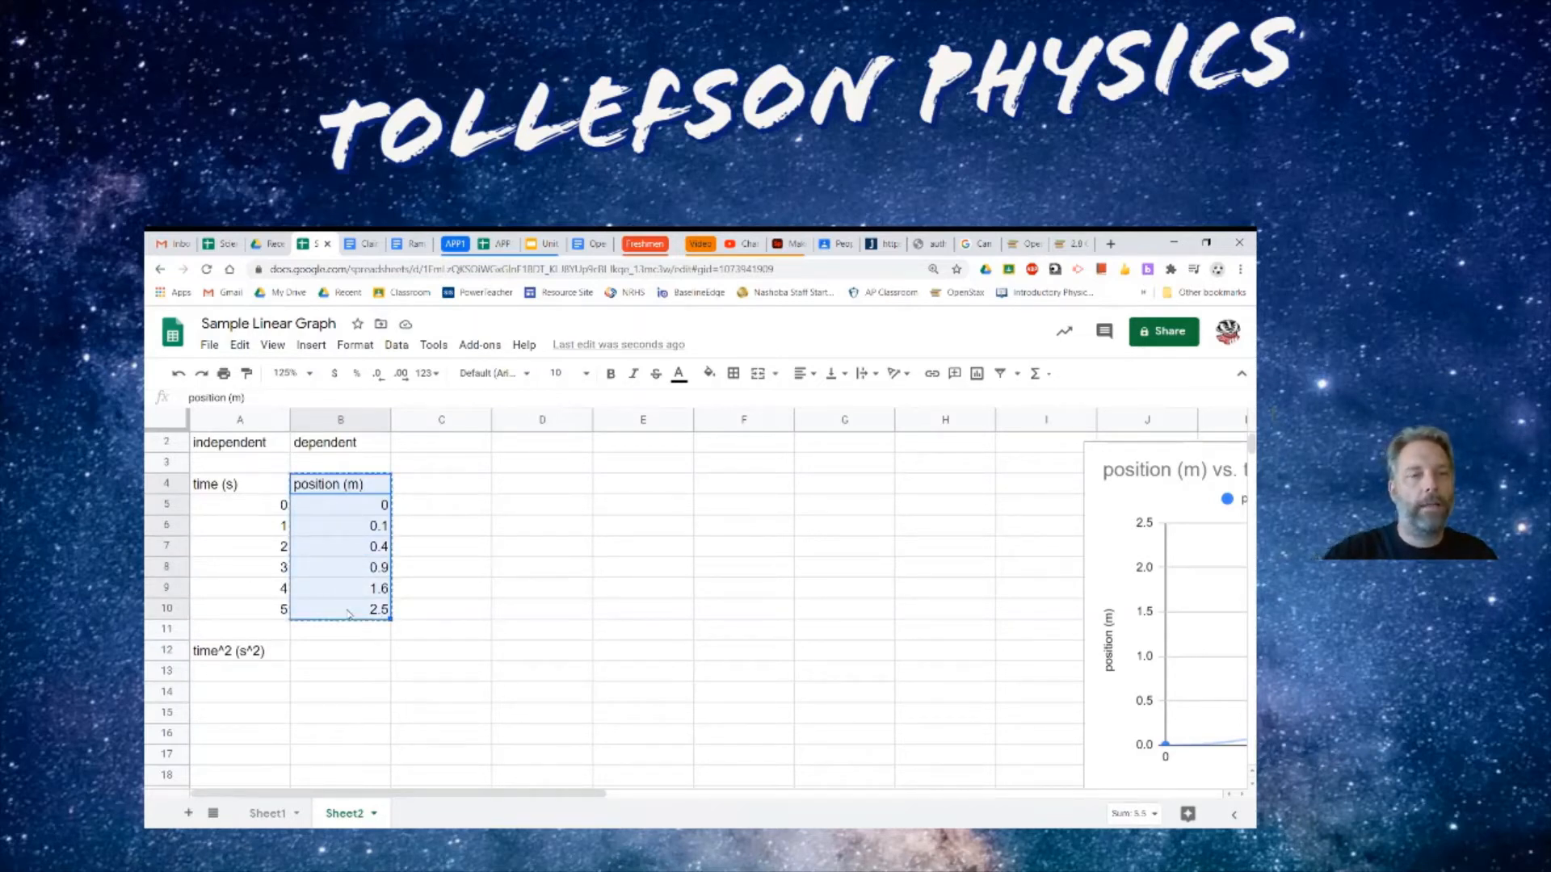
{"action": "left_click", "coordinate": [334, 658]}
{"action": "key", "text": "ctrl+v"}
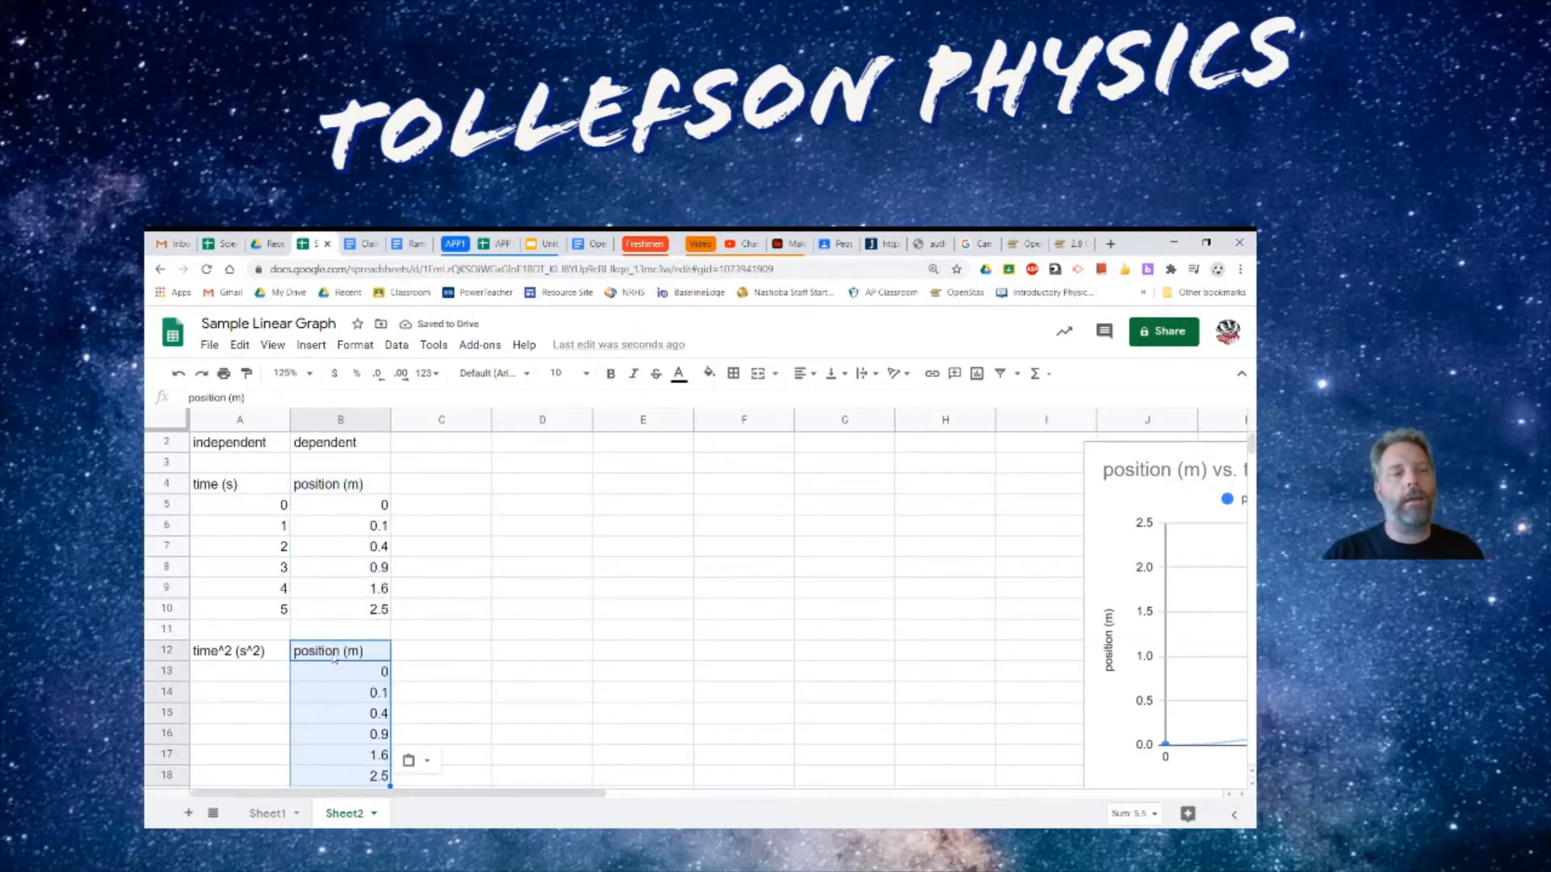
Step: Calculate the squared times by entering =A5*A5 in A13 and filling the formula down to A18
{"action": "left_click", "coordinate": [265, 673]}
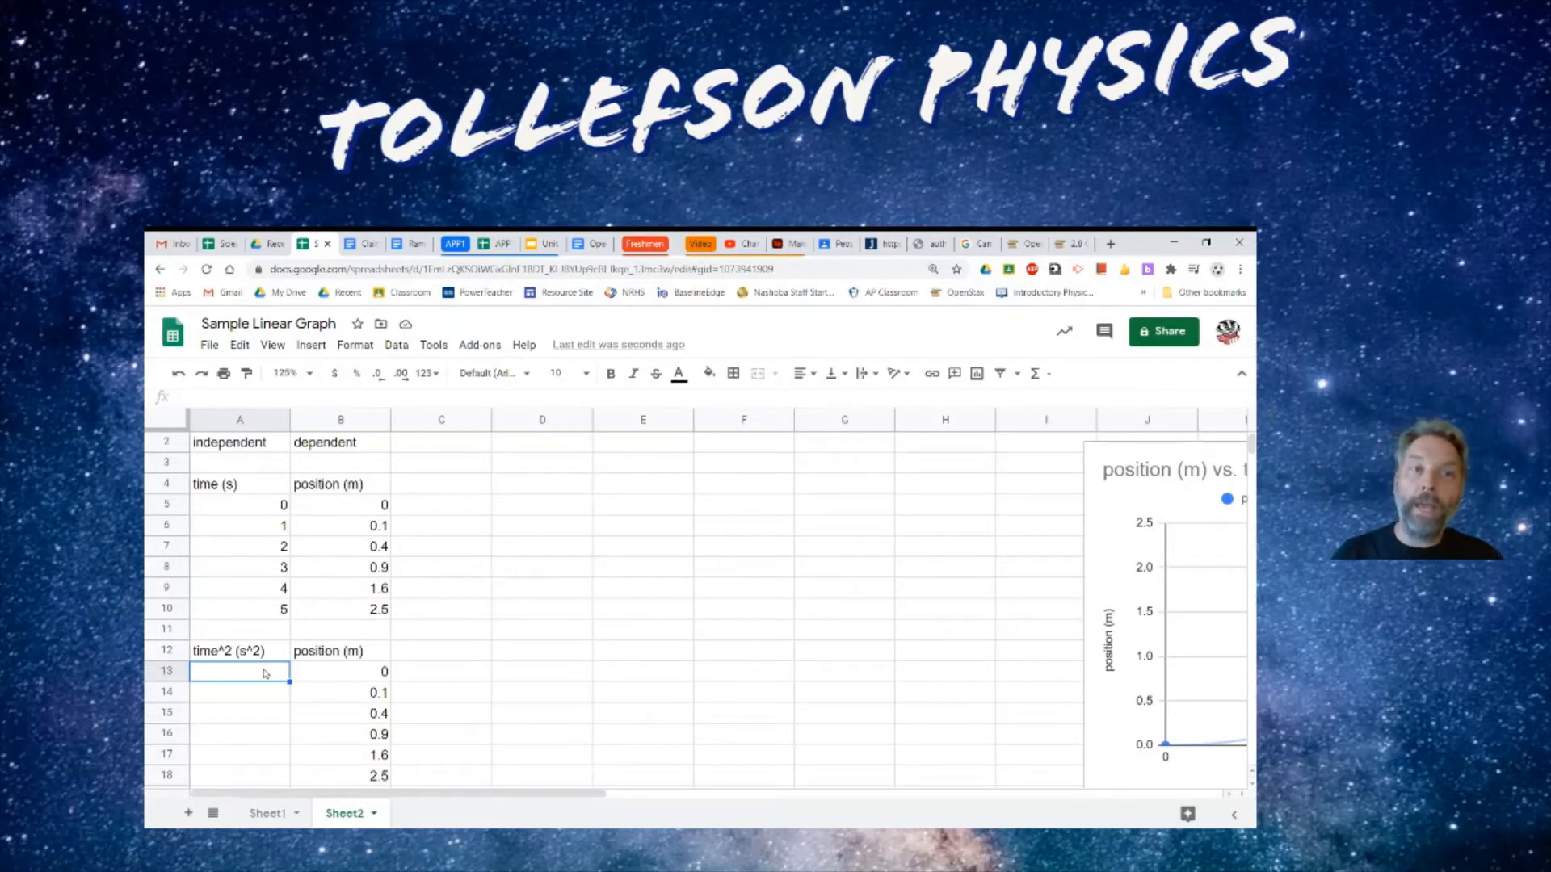
{"action": "type", "text": "="}
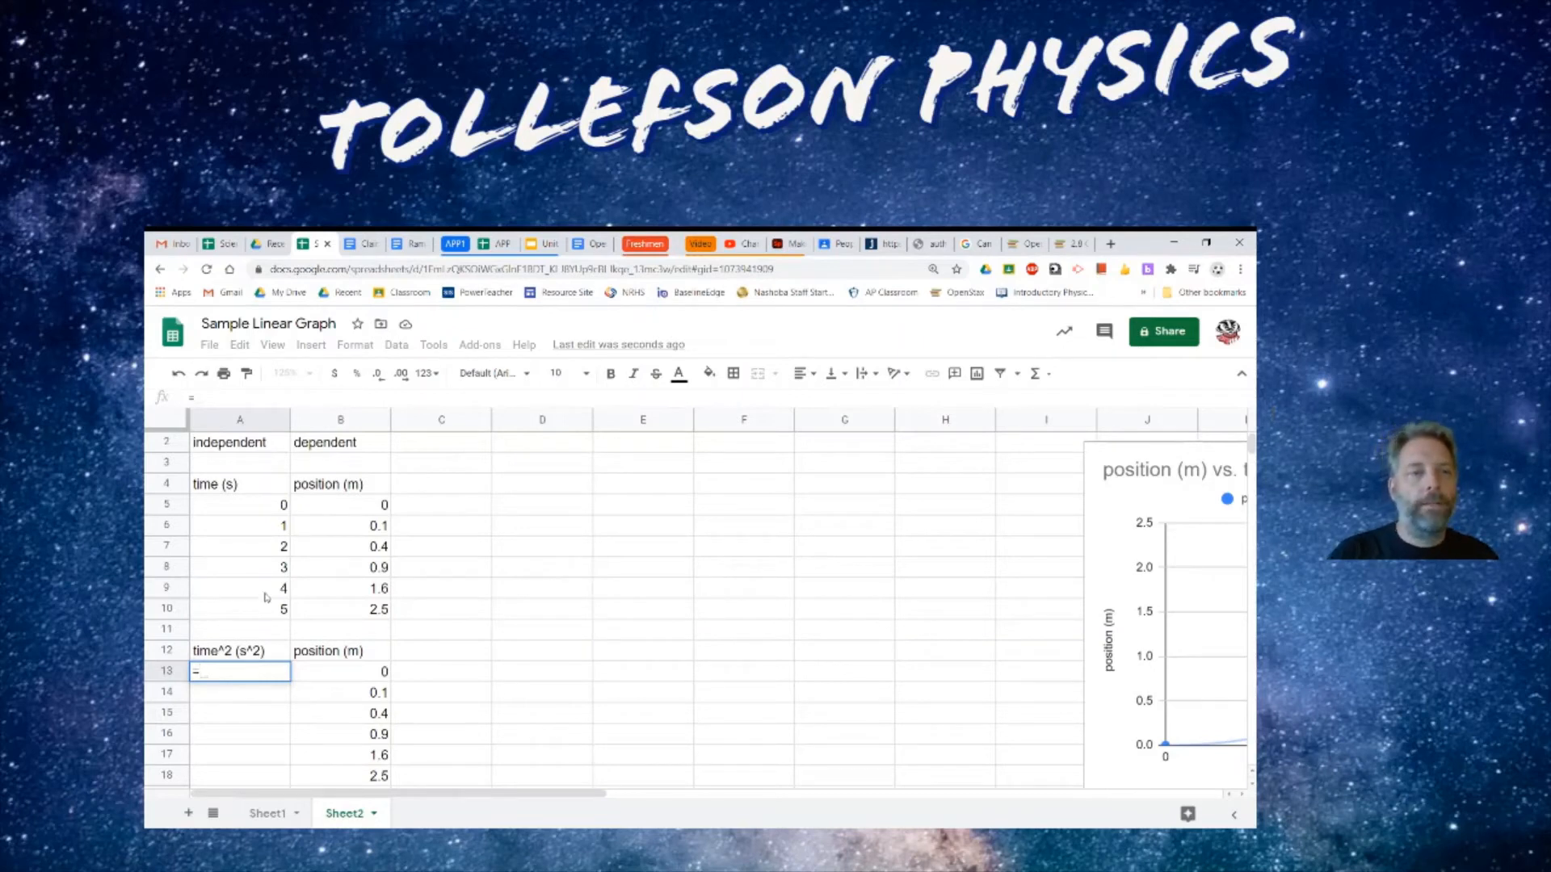
{"action": "left_click", "coordinate": [259, 508]}
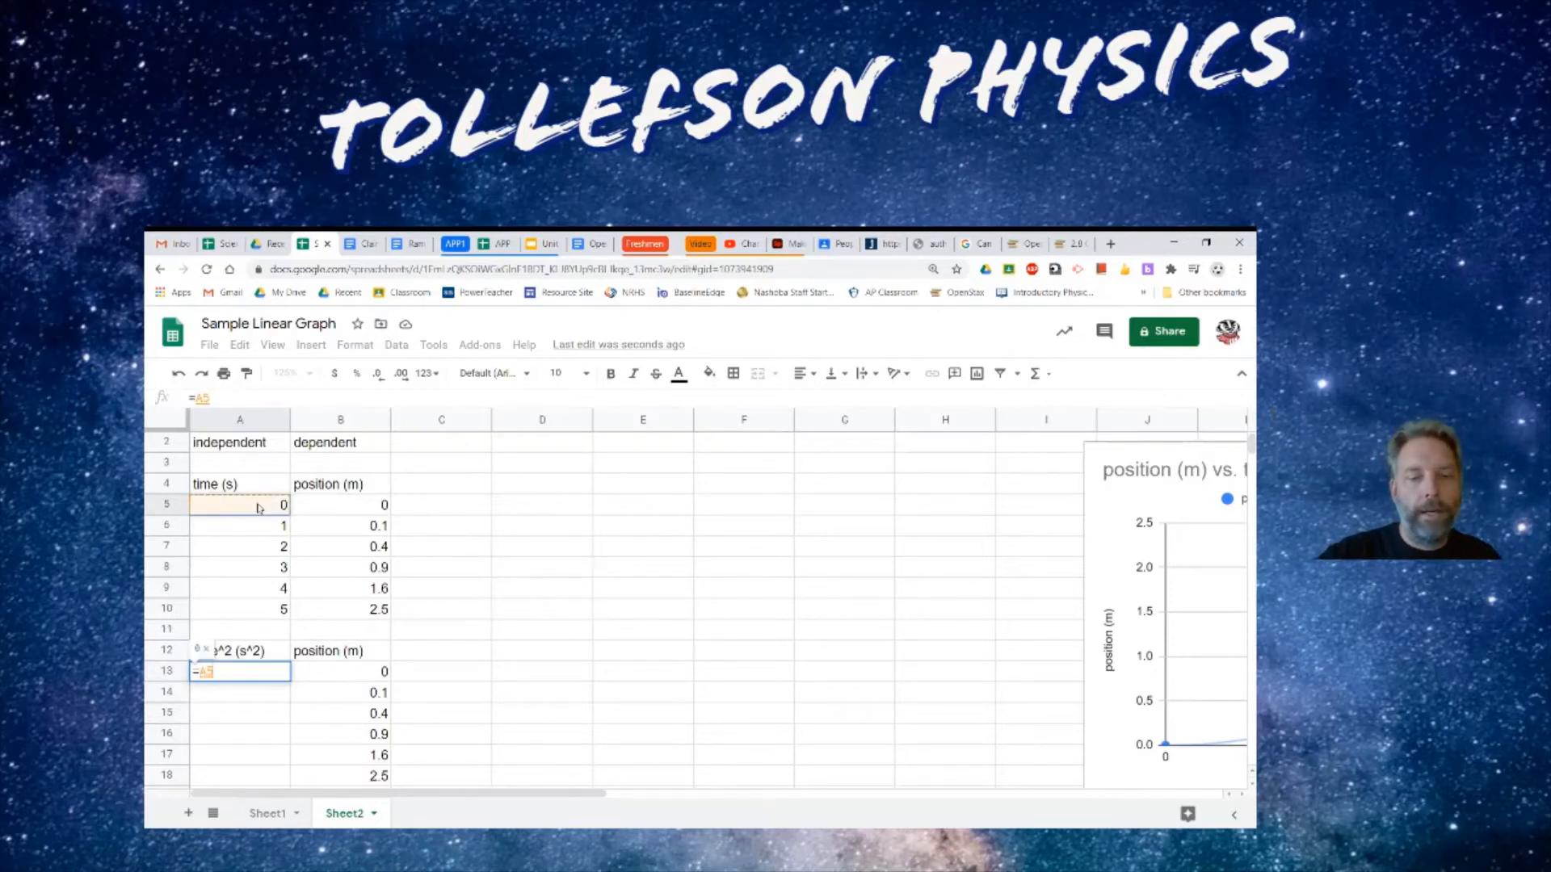
{"action": "type", "text": "*"}
{"action": "left_click", "coordinate": [259, 508]}
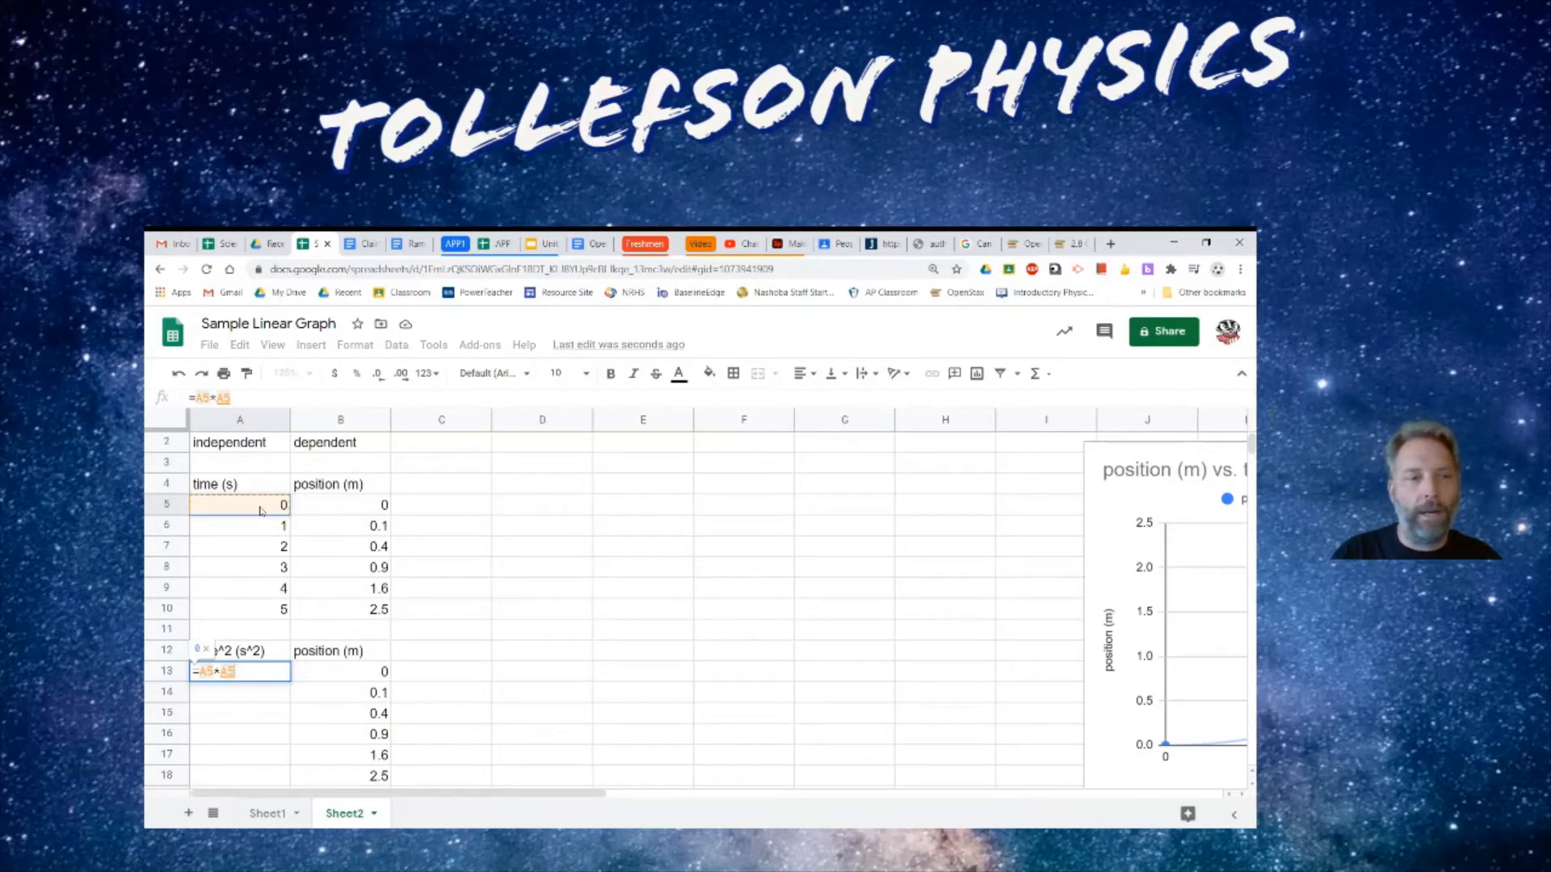
{"action": "key", "text": "Return"}
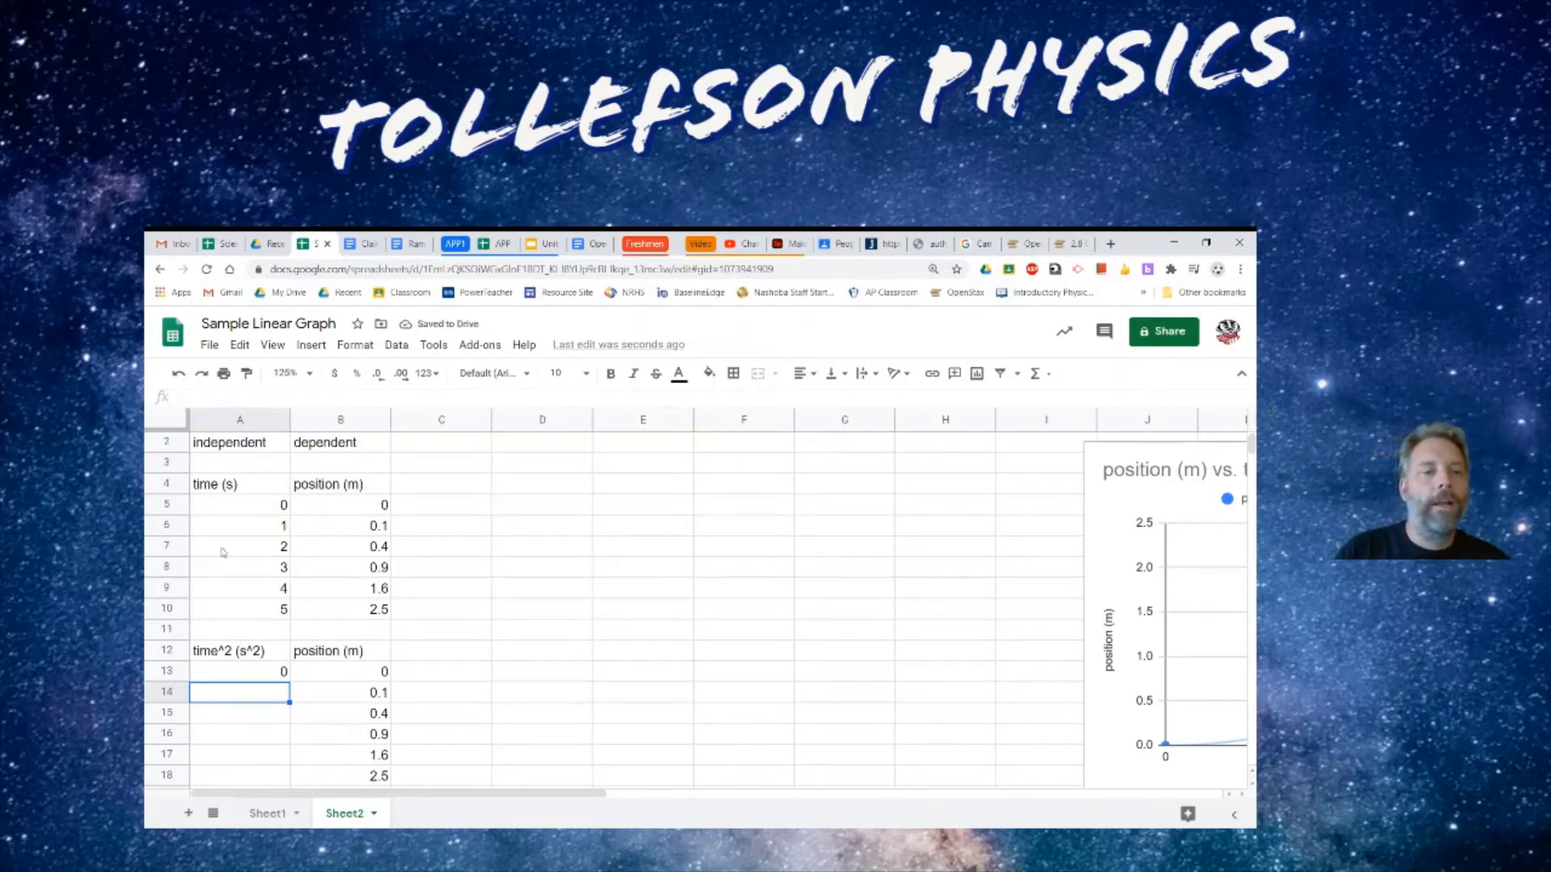
{"action": "left_click", "coordinate": [240, 680]}
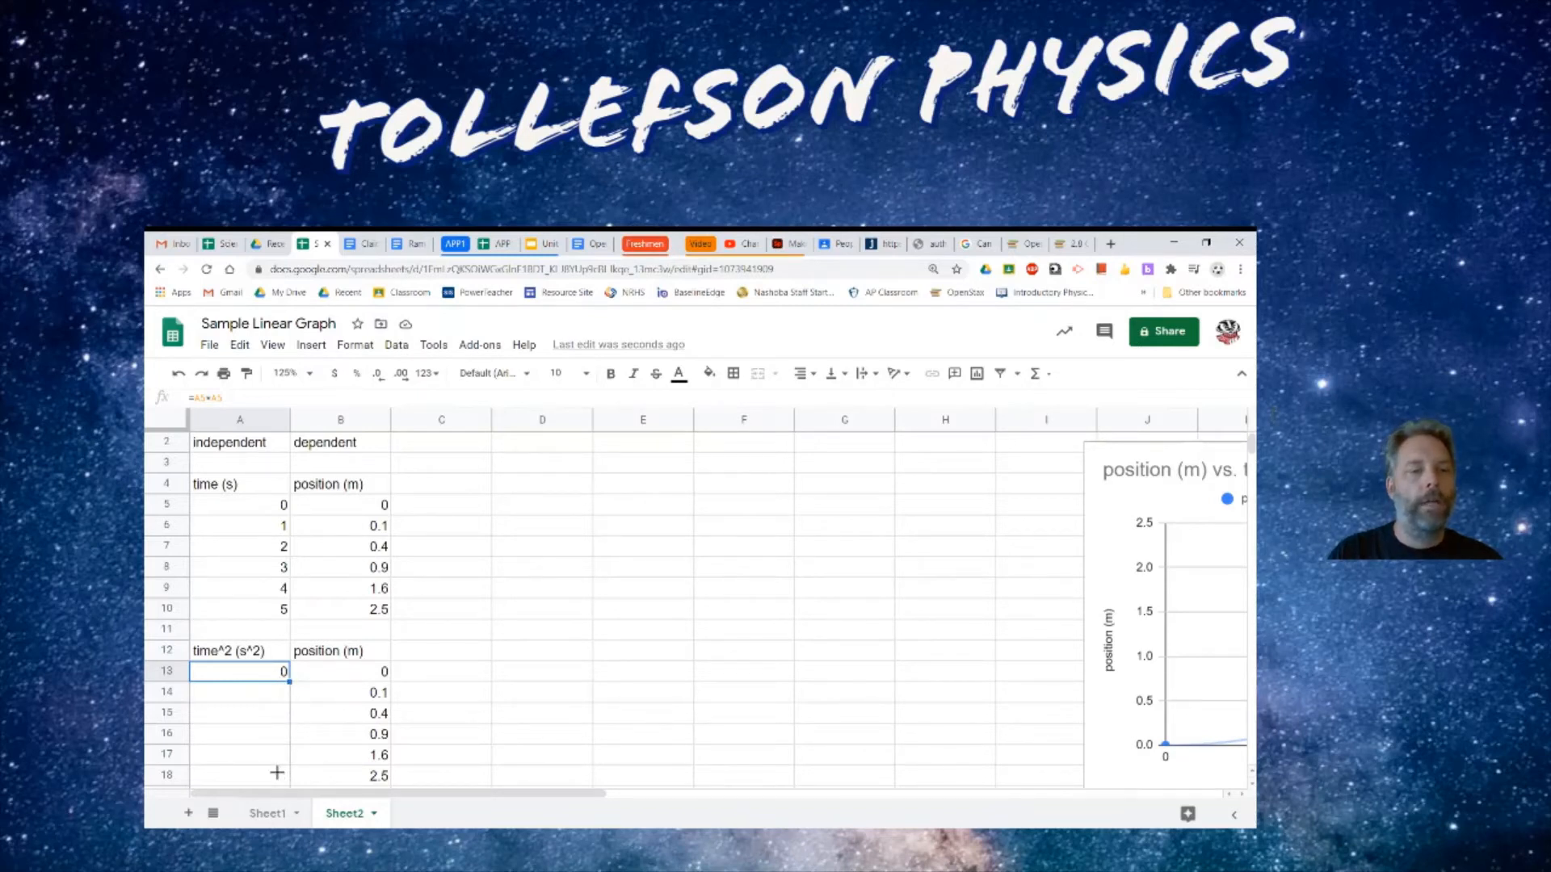
{"action": "left_click_drag", "start_coordinate": [277, 774], "coordinate": [279, 775]}
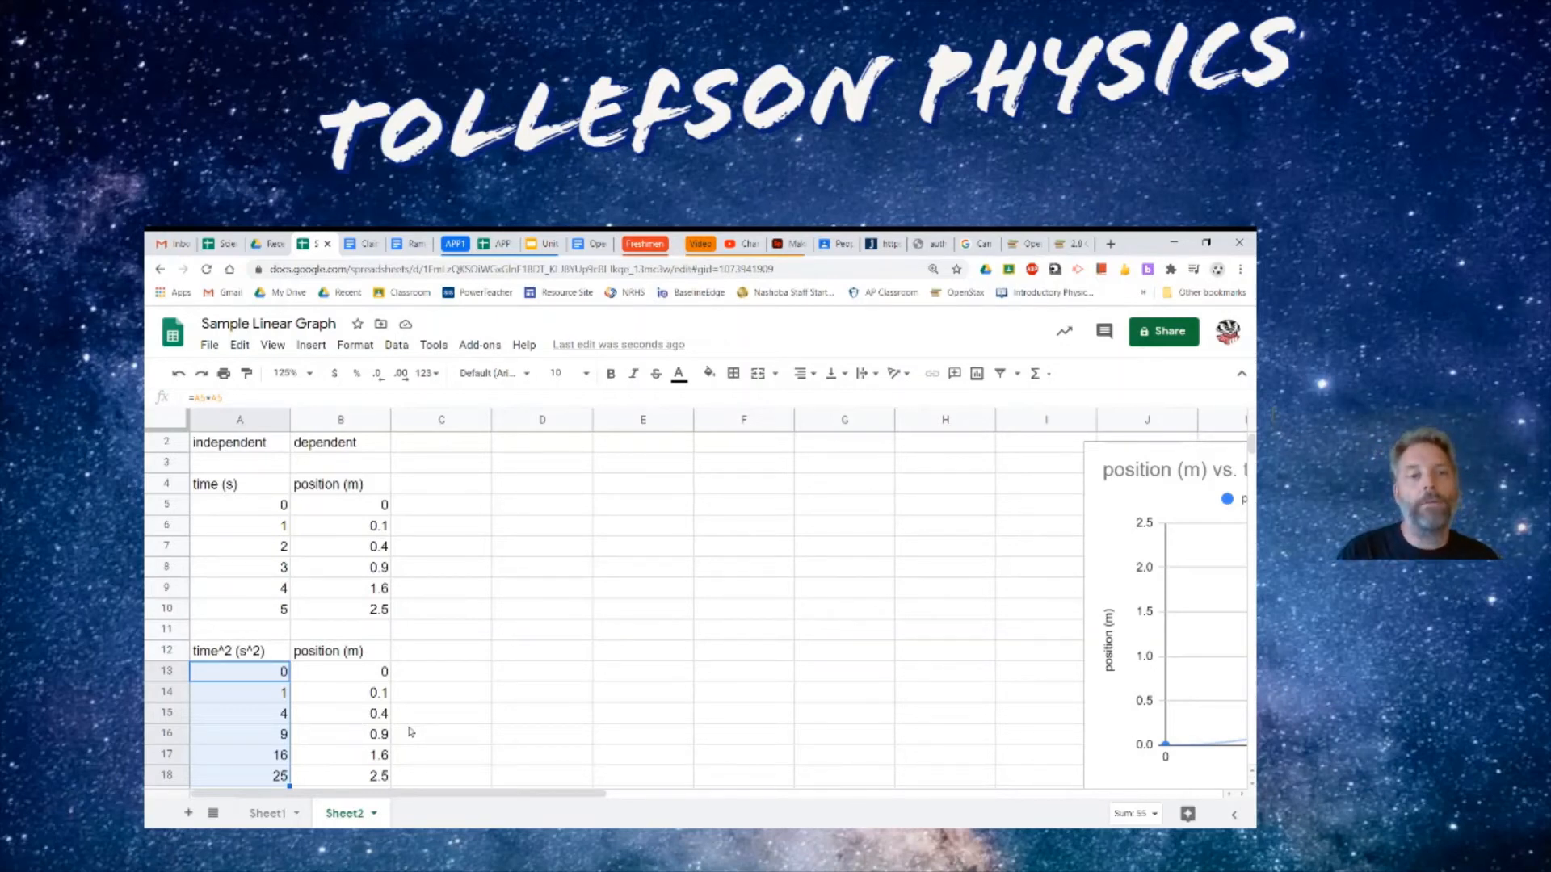
Step: Insert a scatter chart of position (m) vs. time^2 (s^2) from the range A12:B18
{"action": "left_click", "coordinate": [252, 651]}
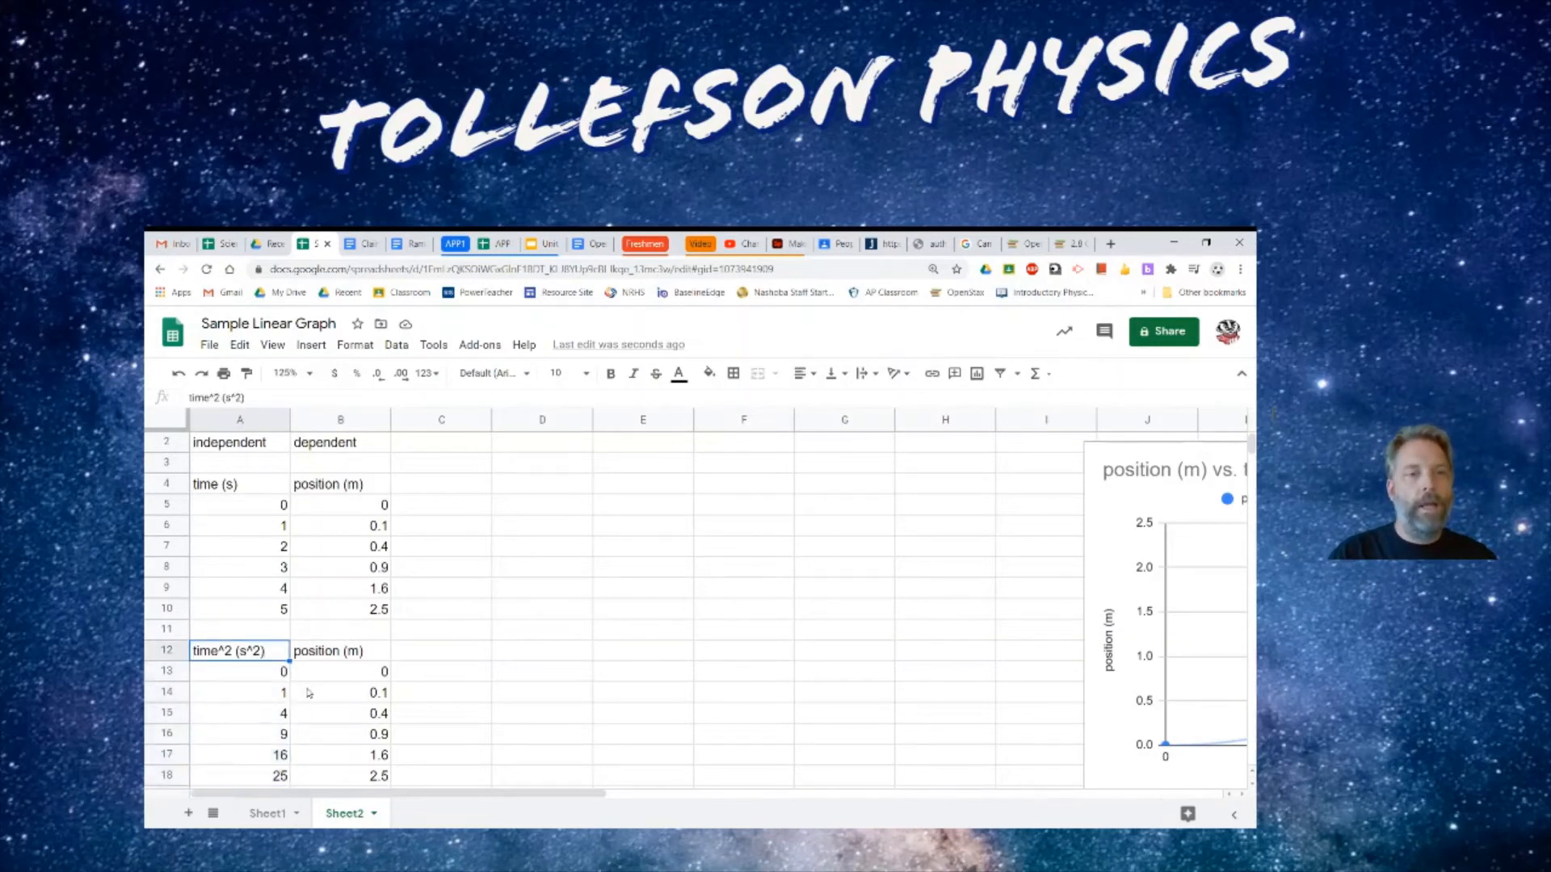
{"action": "left_click", "coordinate": [354, 777], "text": "shift"}
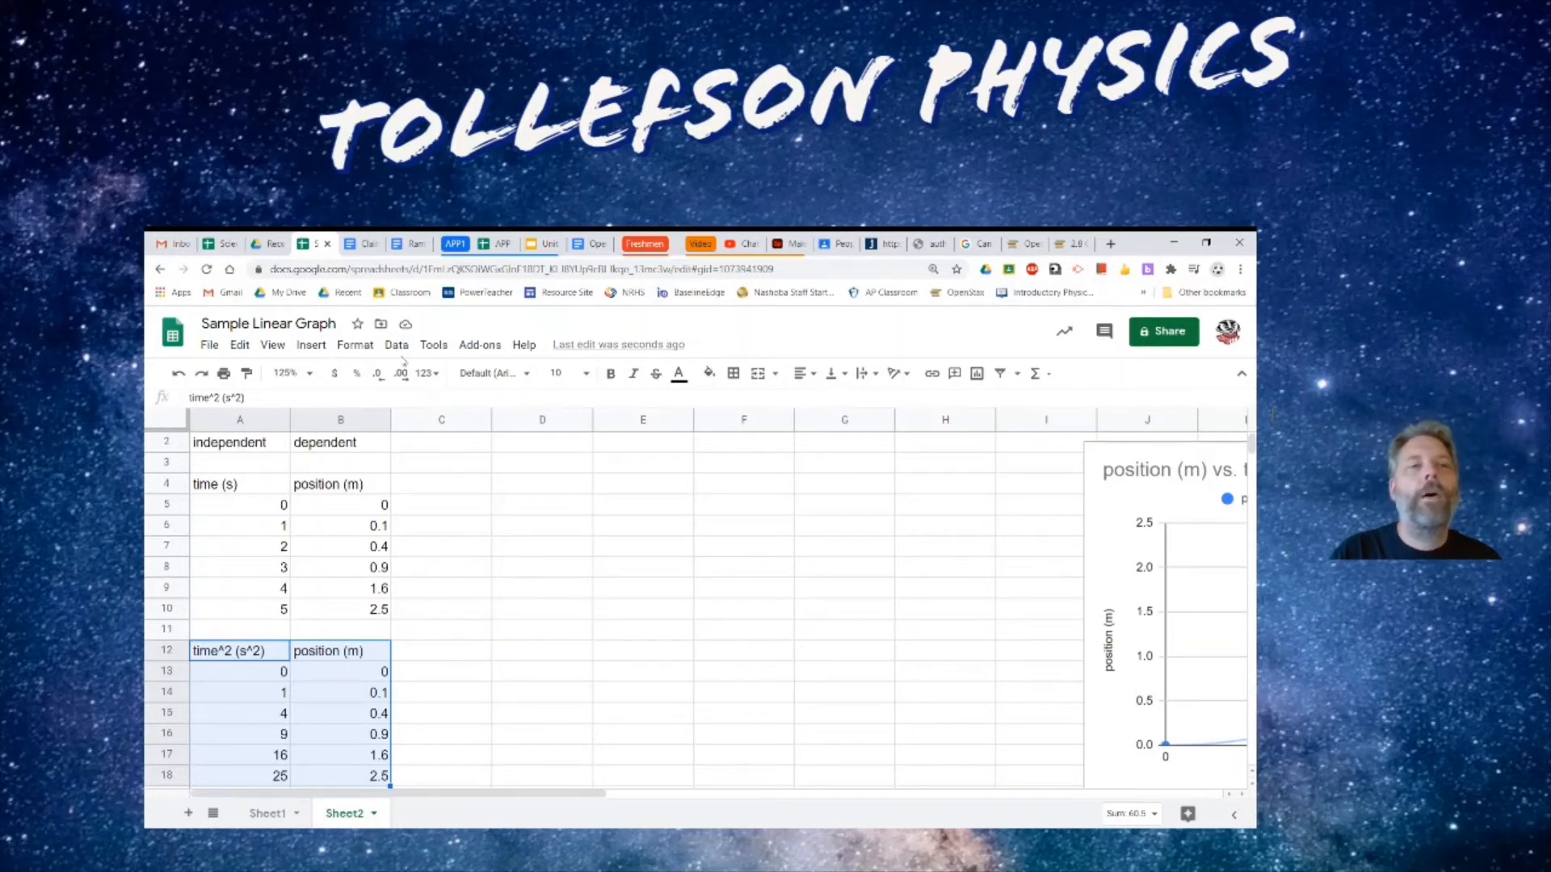
{"action": "left_click", "coordinate": [311, 345]}
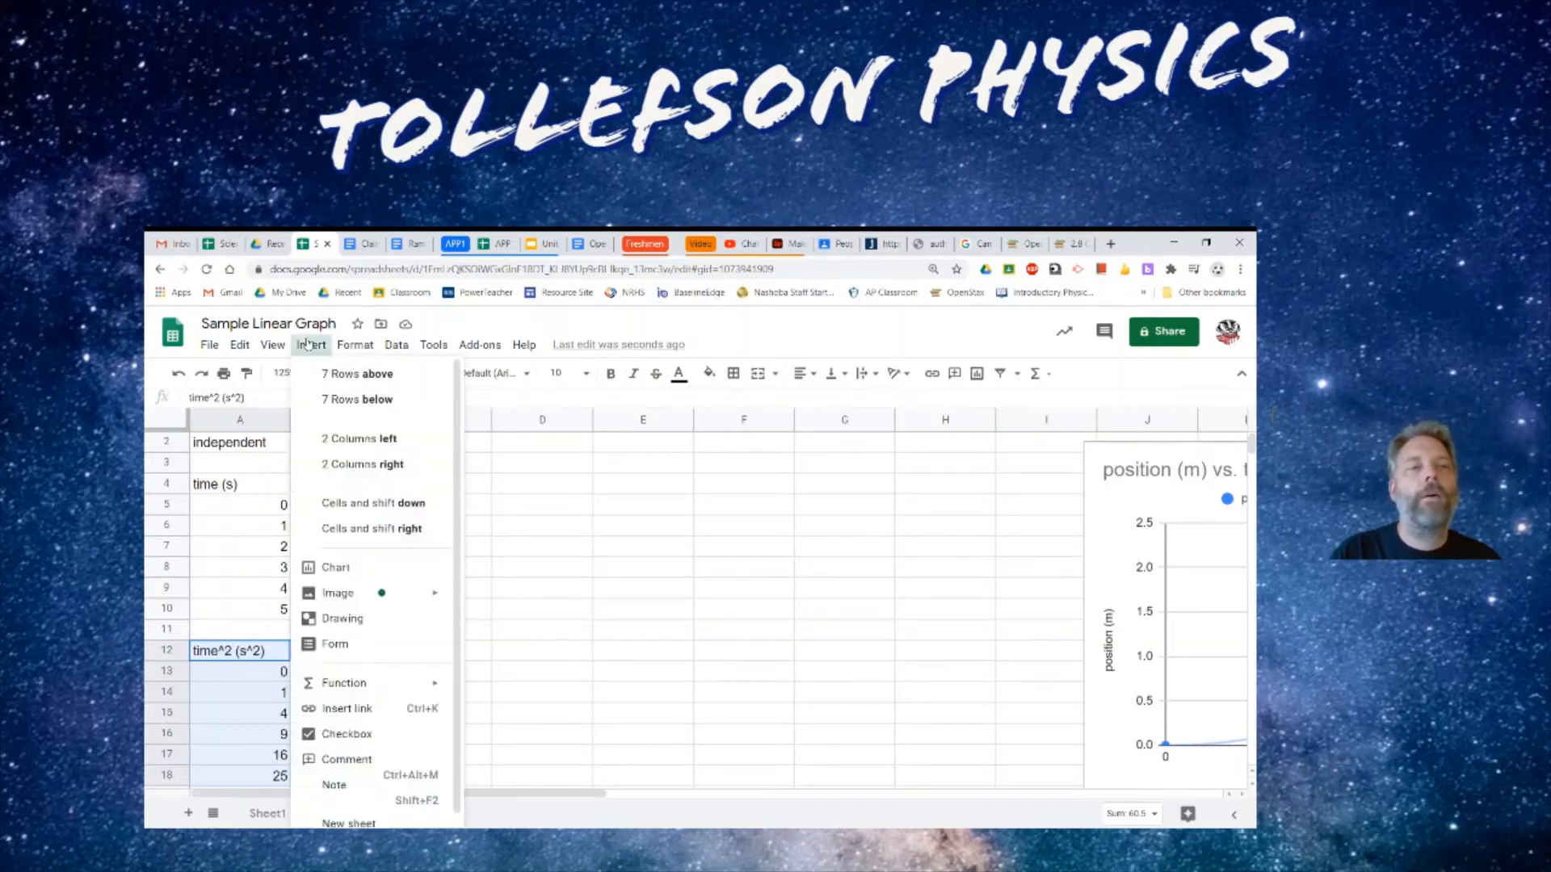
{"action": "left_click", "coordinate": [372, 567]}
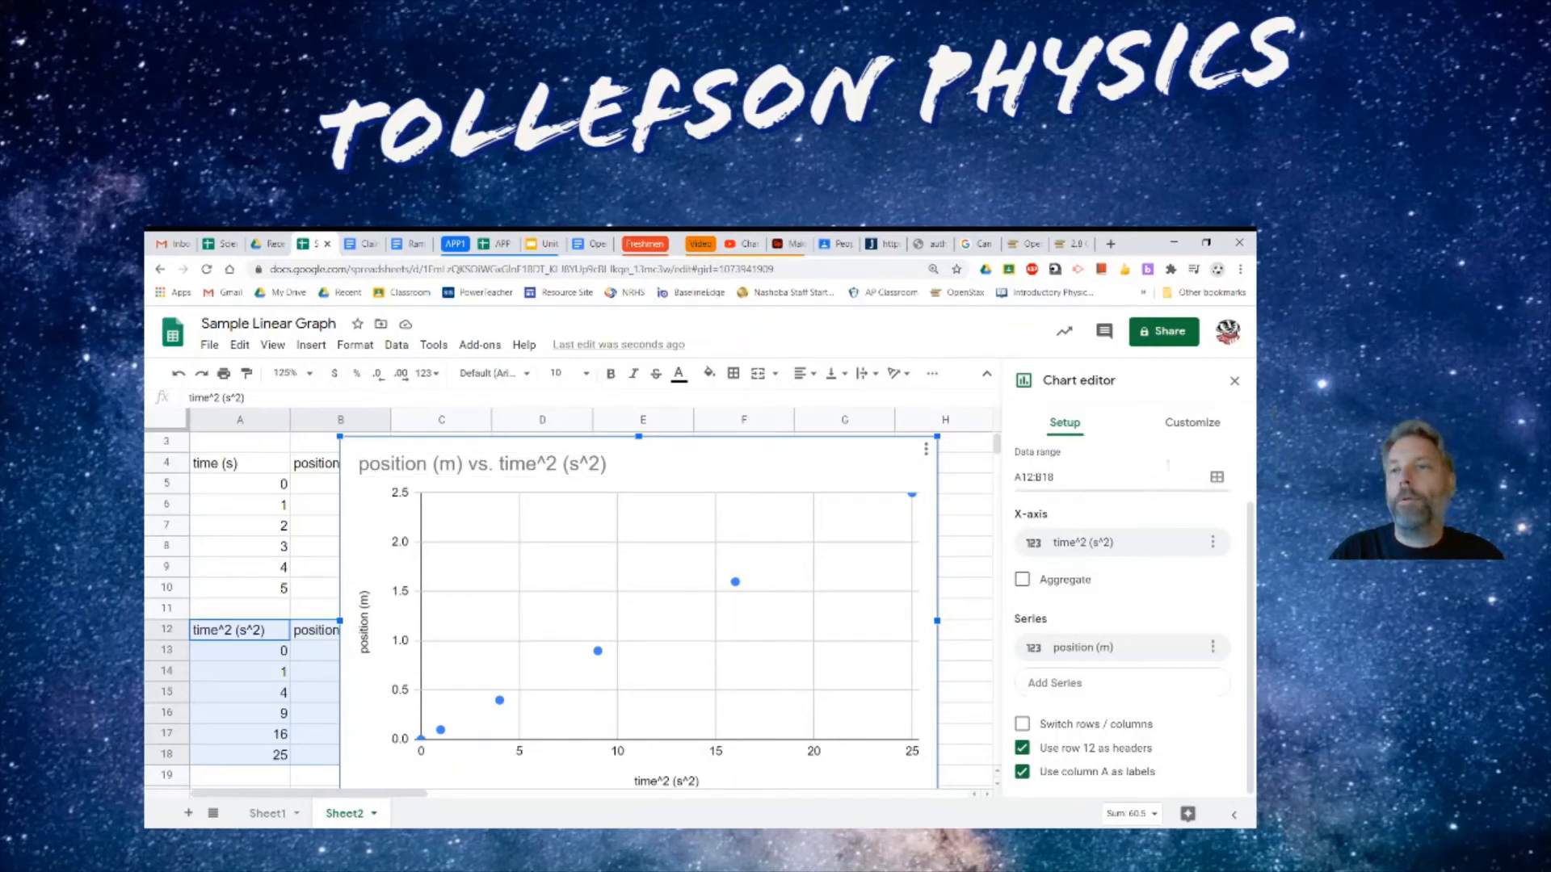
Step: Add a linear trendline to the position (m) series of the position vs. time^2 chart
{"action": "left_click", "coordinate": [1190, 426]}
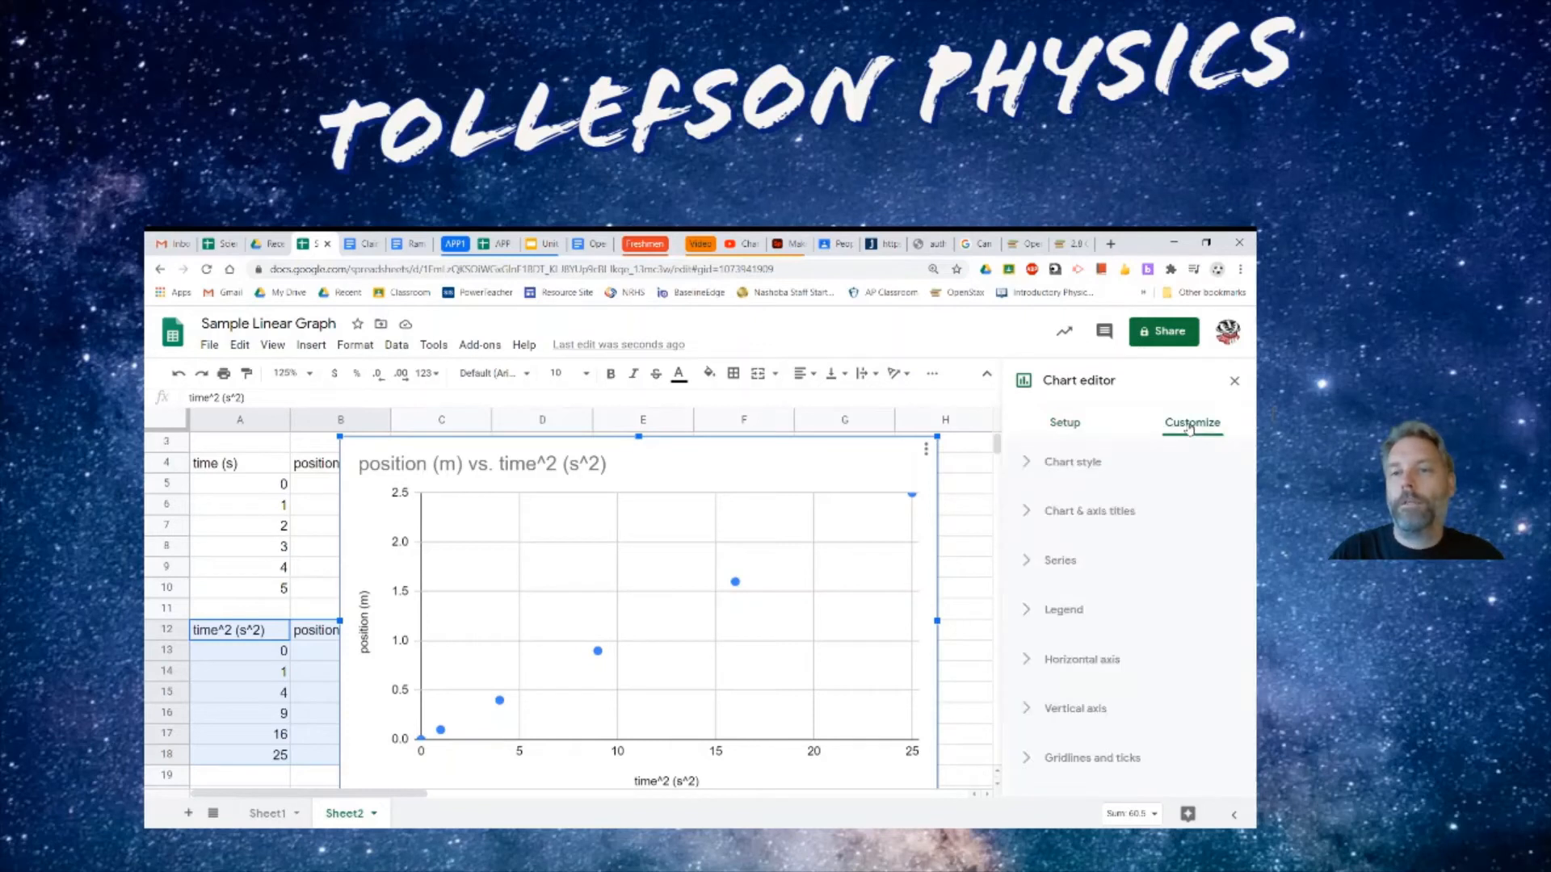
{"action": "left_click", "coordinate": [1058, 560]}
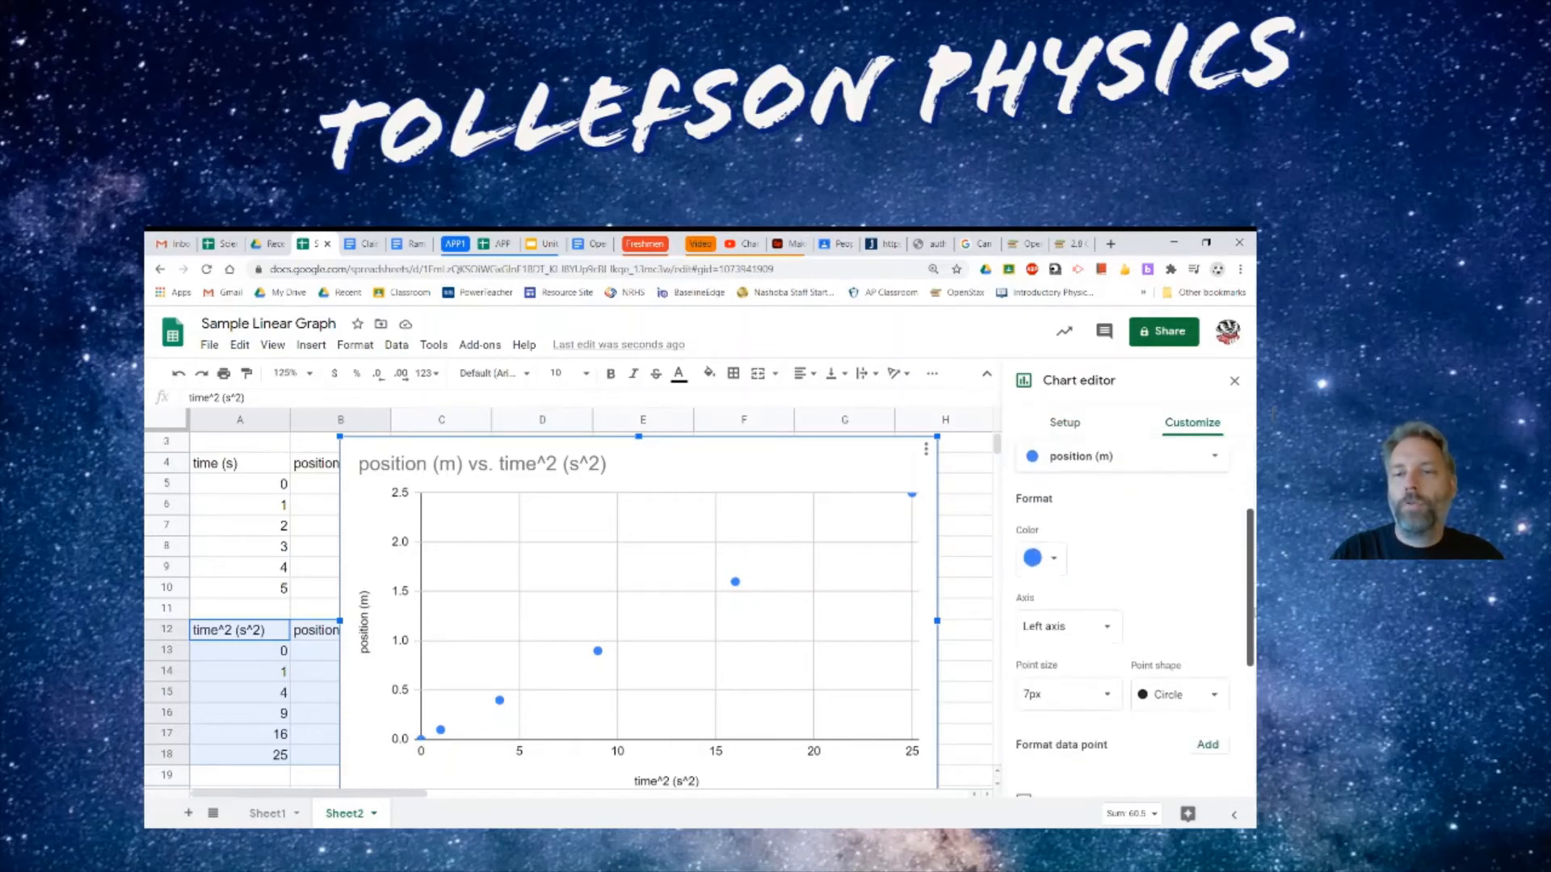
{"action": "scroll", "coordinate": [1122, 646], "scroll_direction": "down", "scroll_amount": 2}
{"action": "left_click", "coordinate": [1025, 704]}
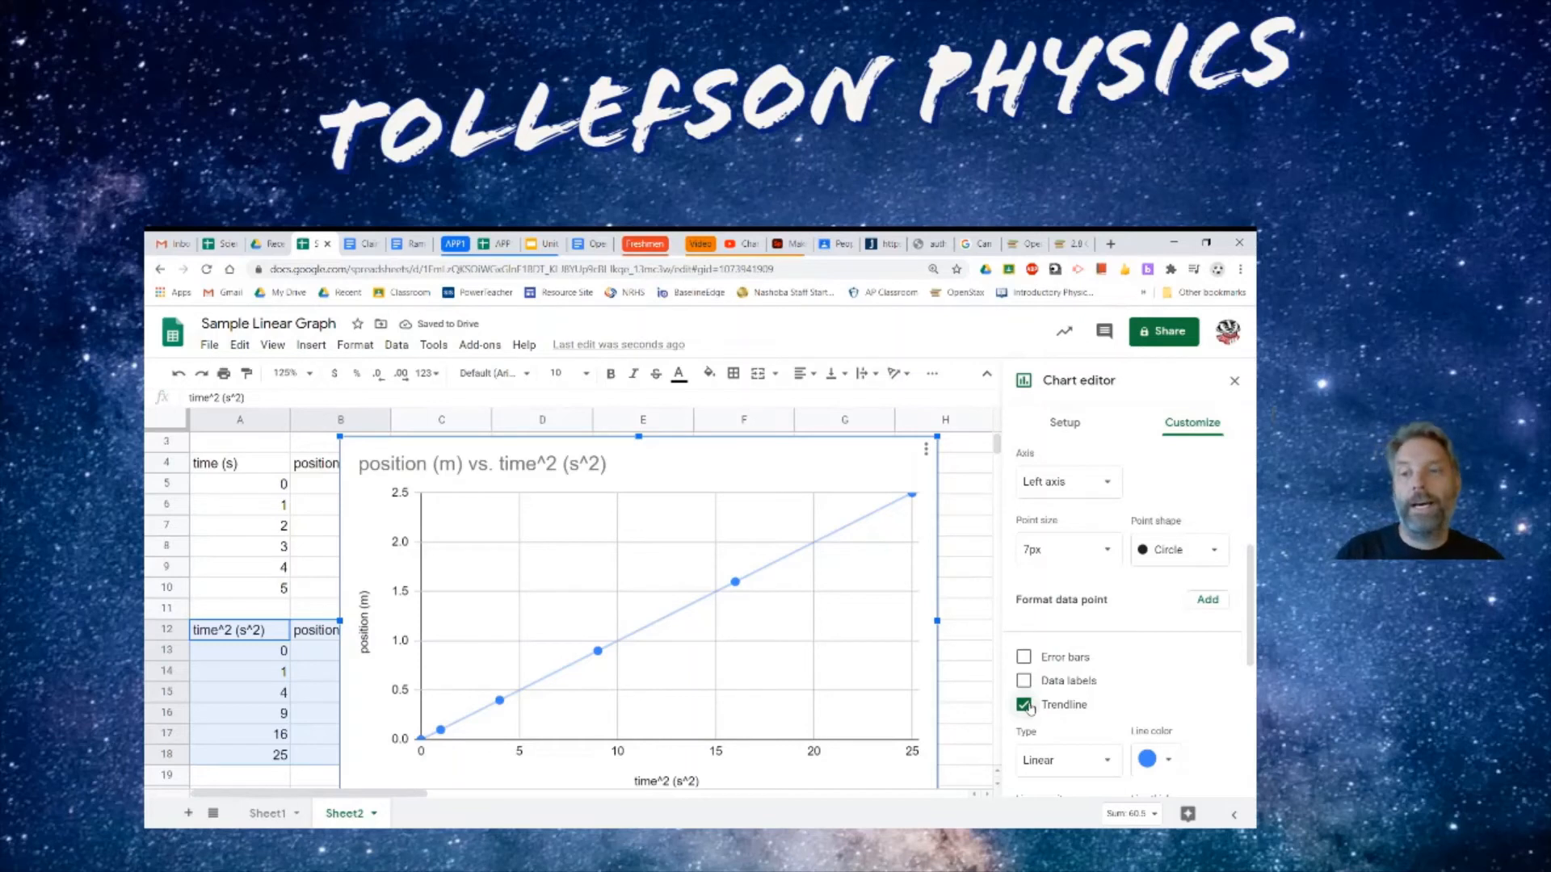
Step: Label the trendline with its equation, and show R² briefly before hiding it again
{"action": "scroll", "coordinate": [1249, 645], "scroll_direction": "down", "scroll_amount": 1}
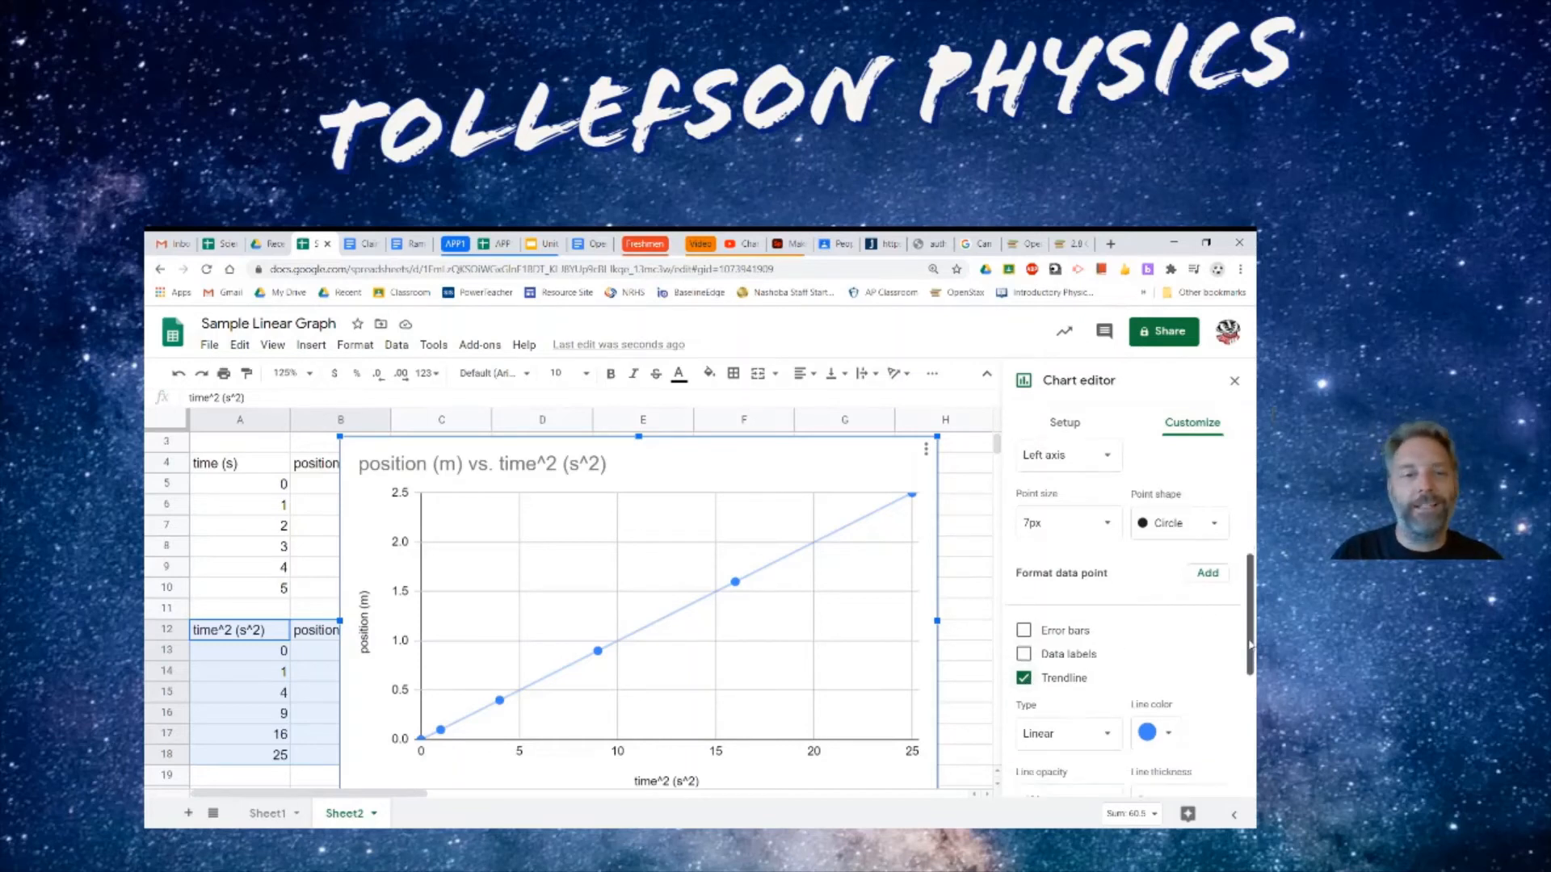
{"action": "left_click_drag", "start_coordinate": [1250, 644], "coordinate": [1243, 710]}
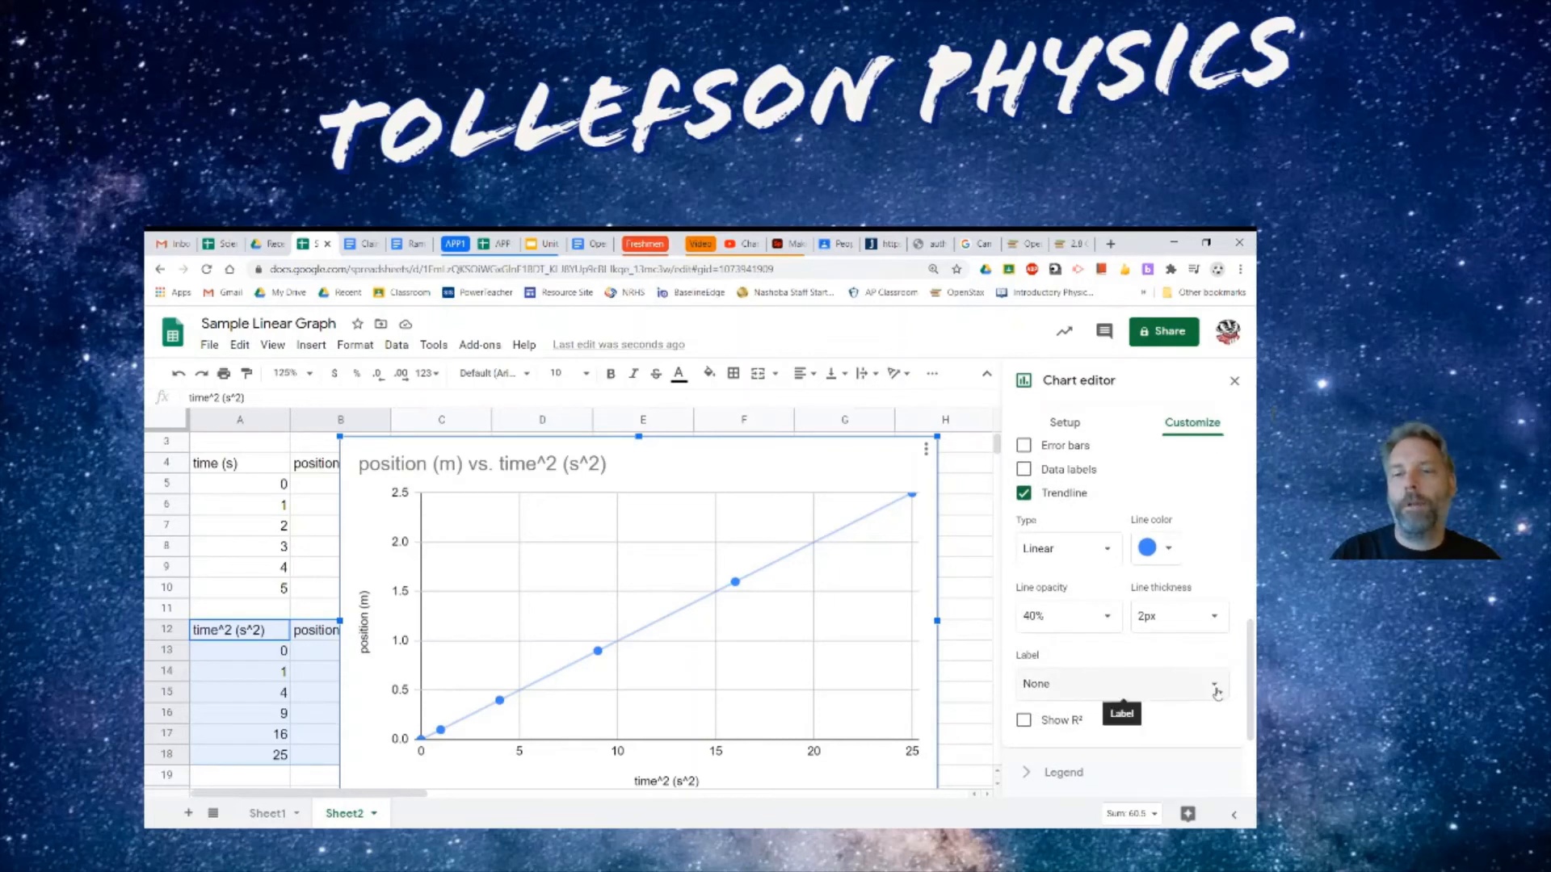
{"action": "left_click", "coordinate": [1216, 692]}
{"action": "left_click", "coordinate": [1109, 737]}
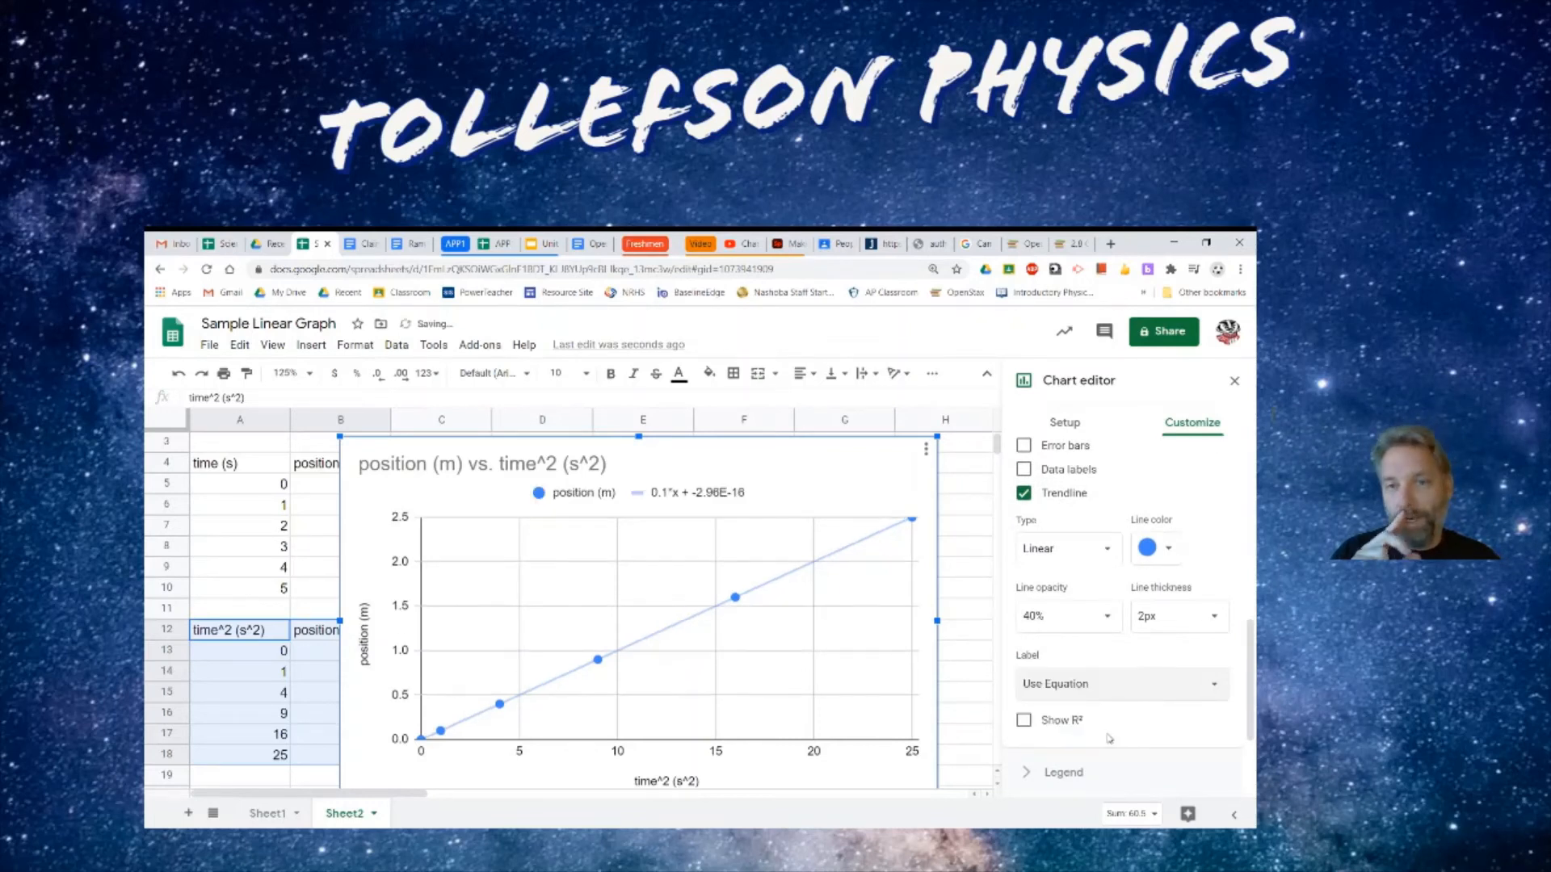
{"action": "left_click", "coordinate": [1024, 720]}
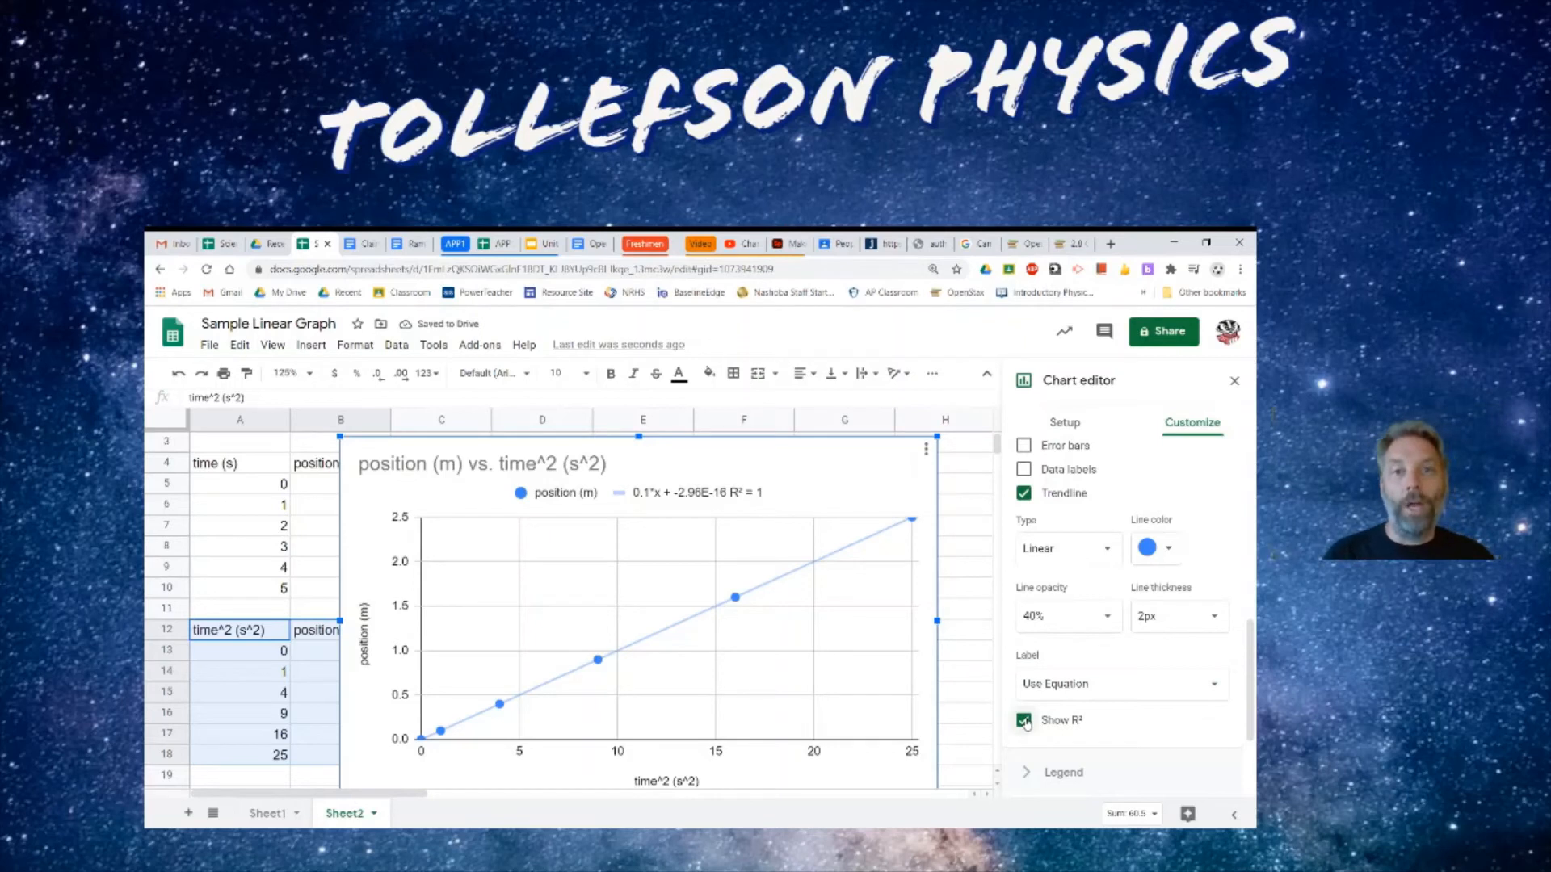
{"action": "left_click", "coordinate": [1024, 720]}
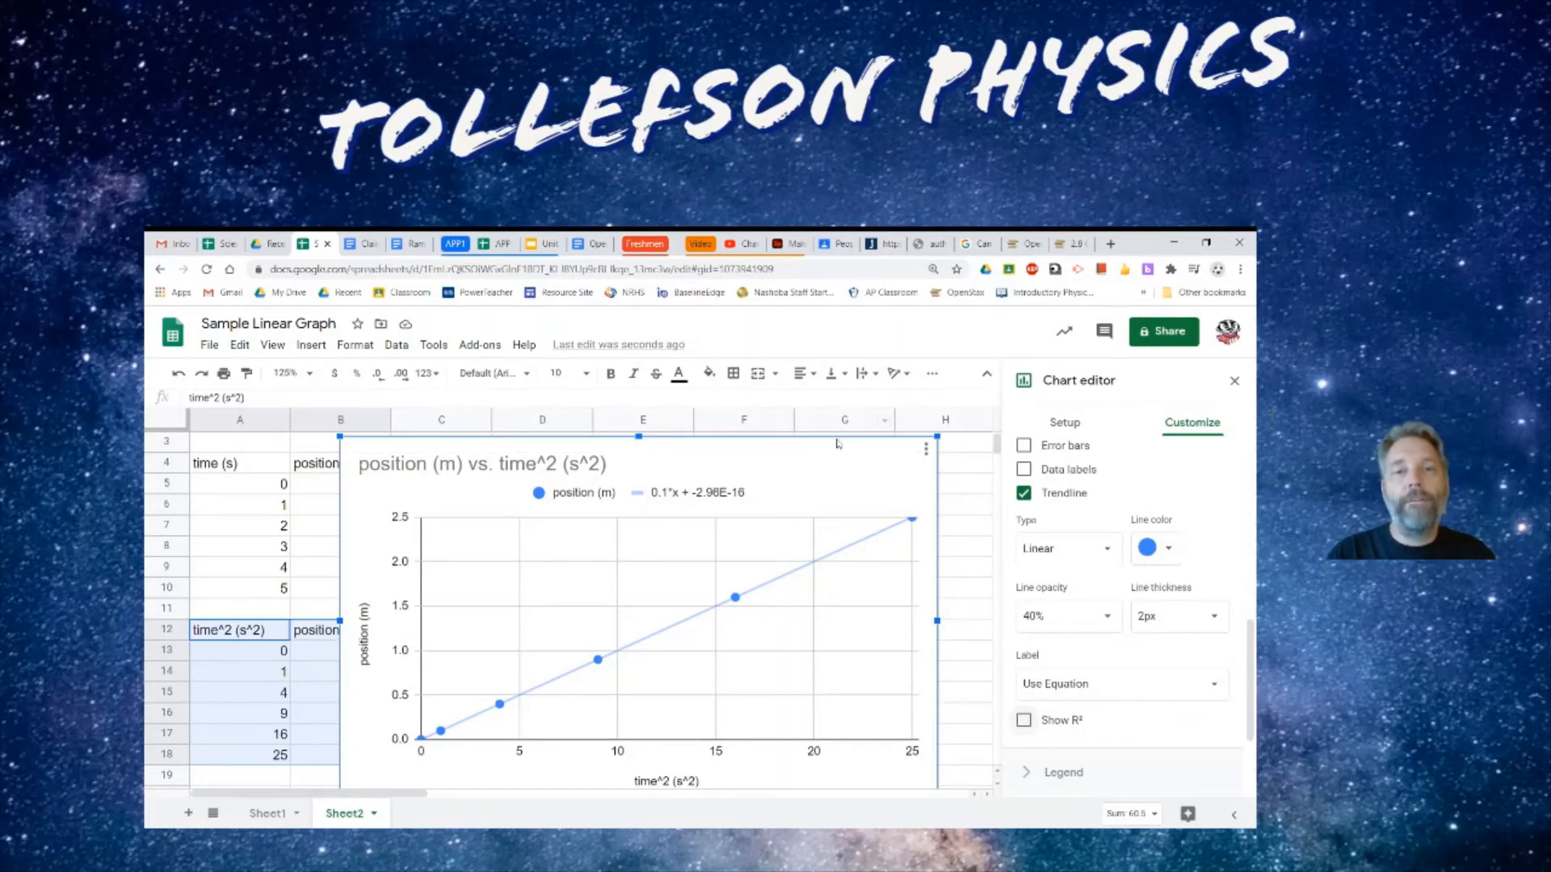
Step: Move the position vs. time^2 chart so it starts at row 4 beside column B, and enter "y = mx + b" in cell D3
{"action": "left_click_drag", "start_coordinate": [840, 447], "coordinate": [886, 472]}
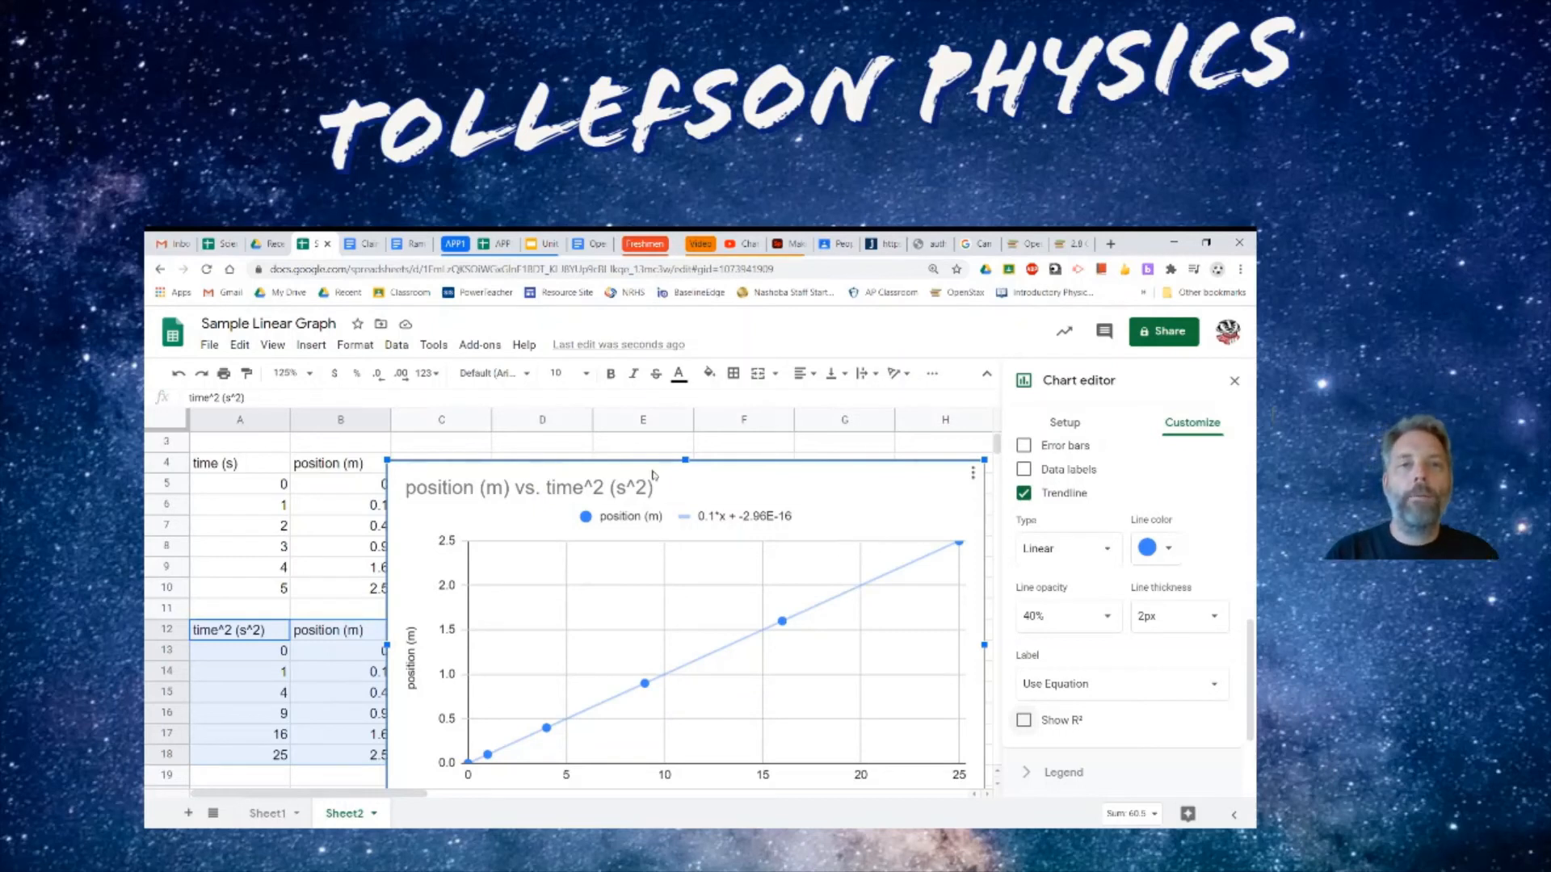
{"action": "left_click", "coordinate": [546, 447]}
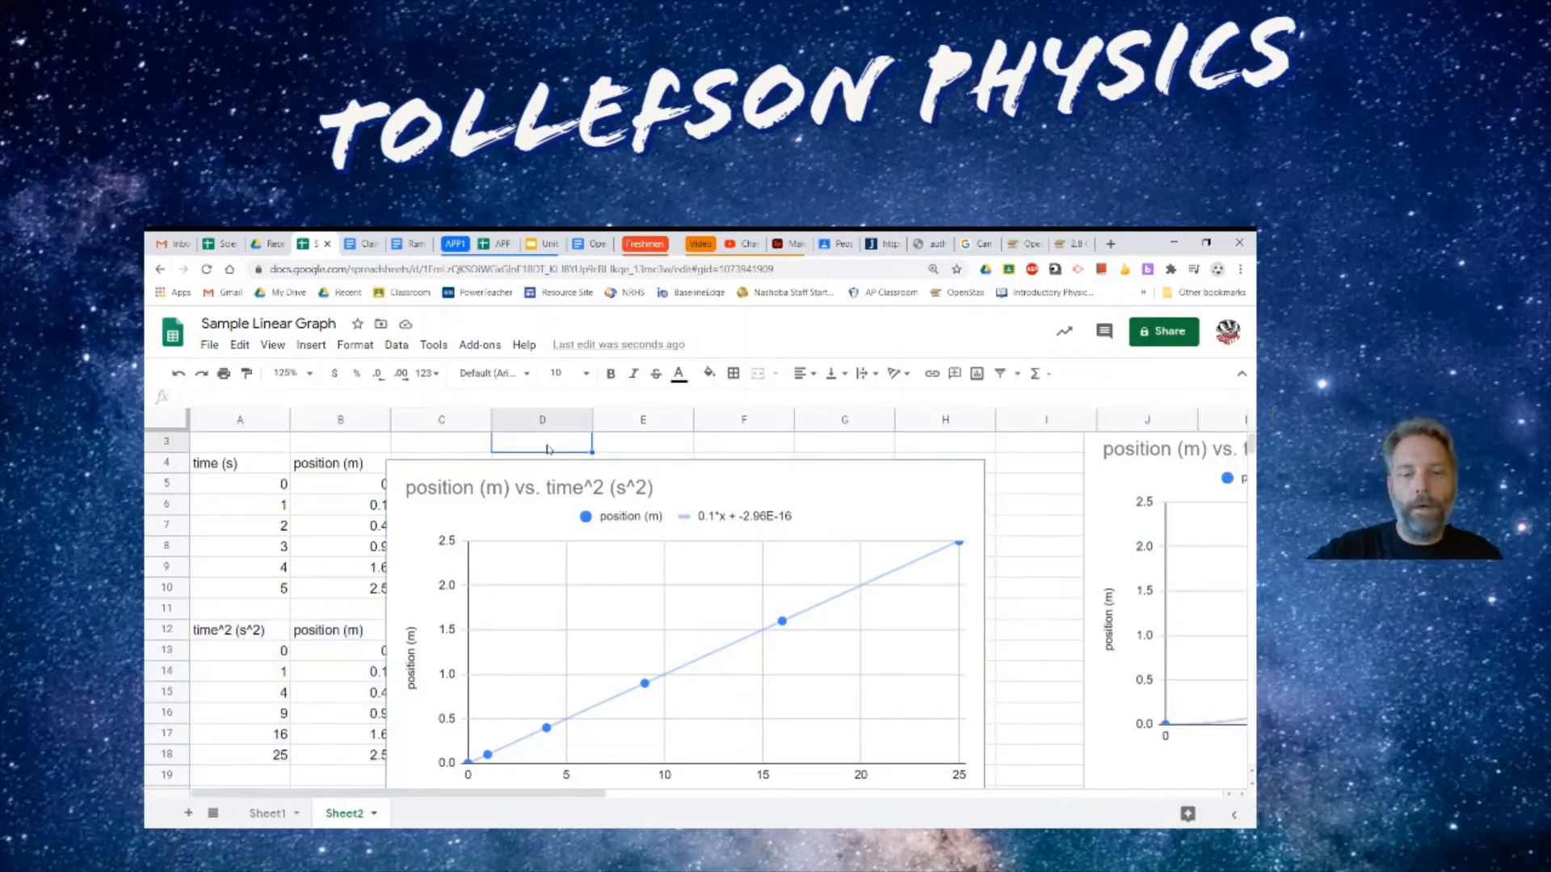
{"action": "type", "text": "y = m"}
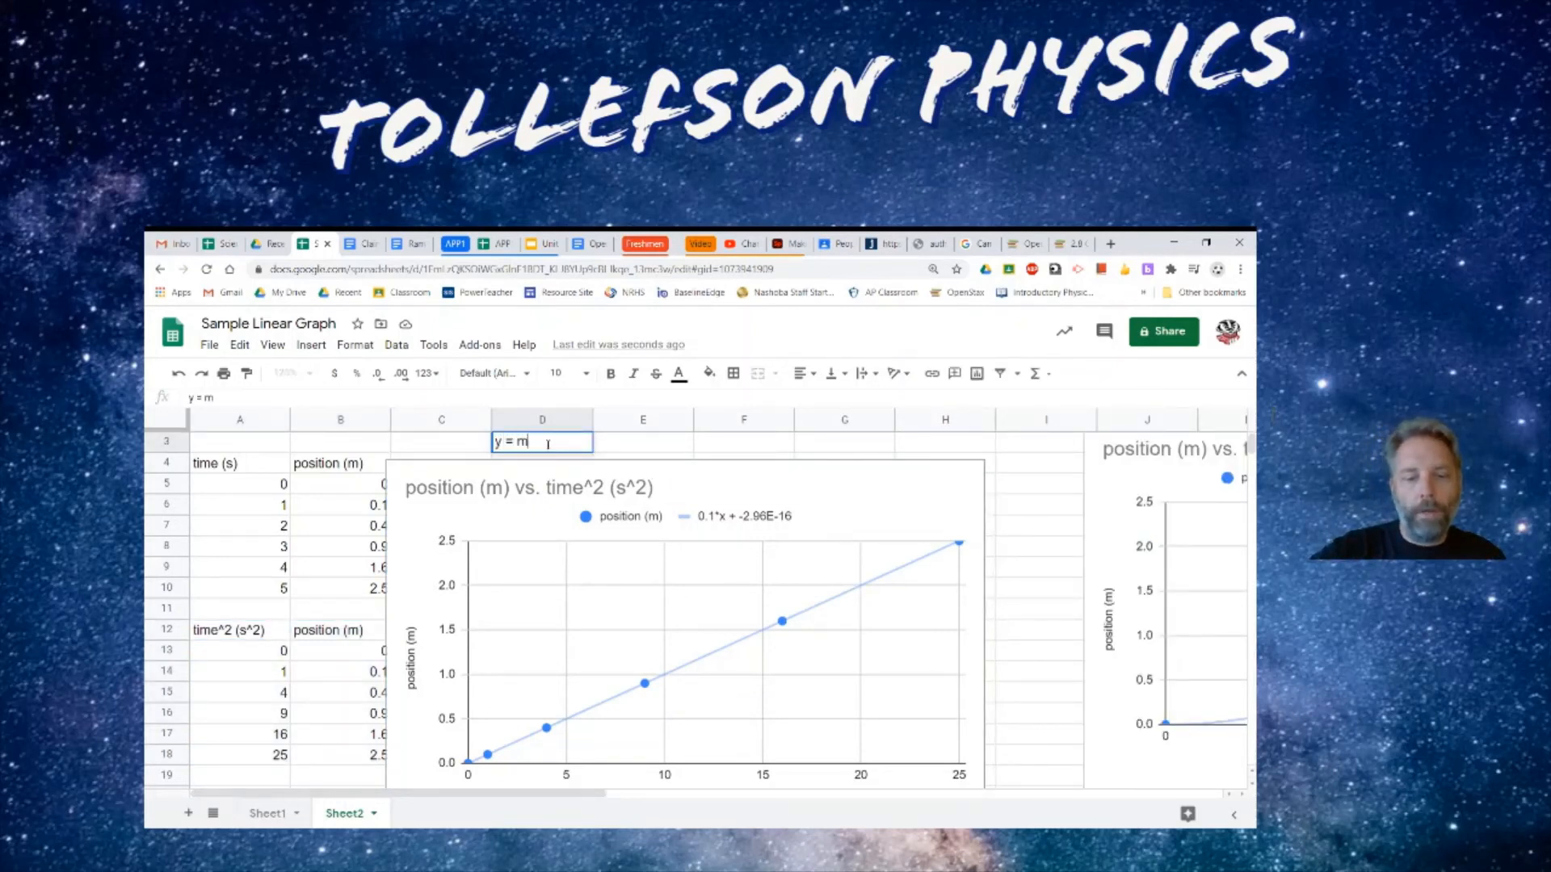
{"action": "type", "text": "x +b"}
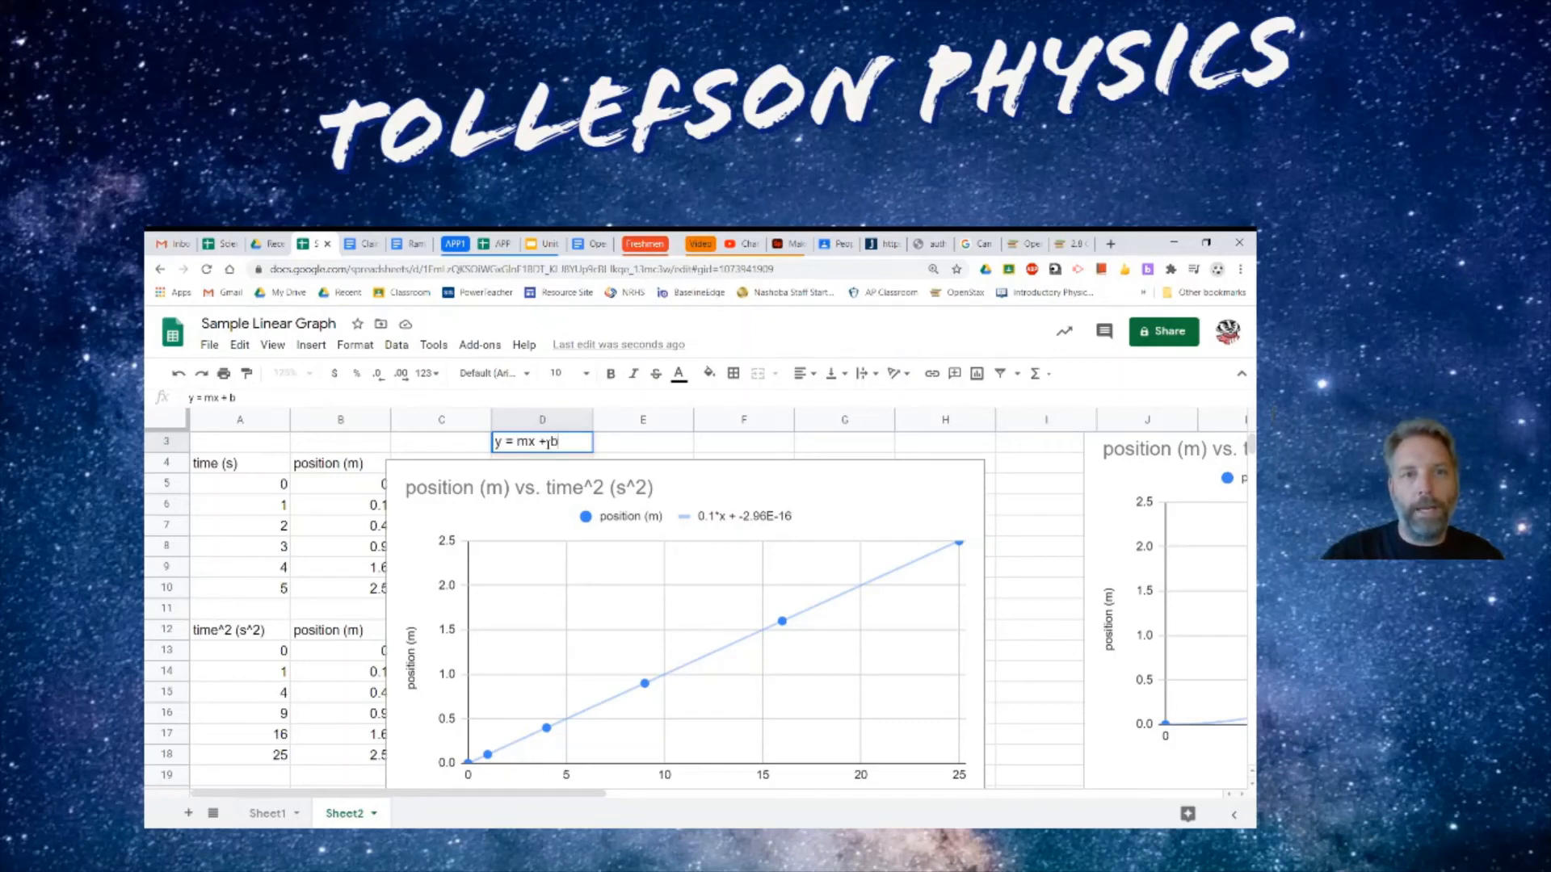
{"action": "key", "text": "Tab"}
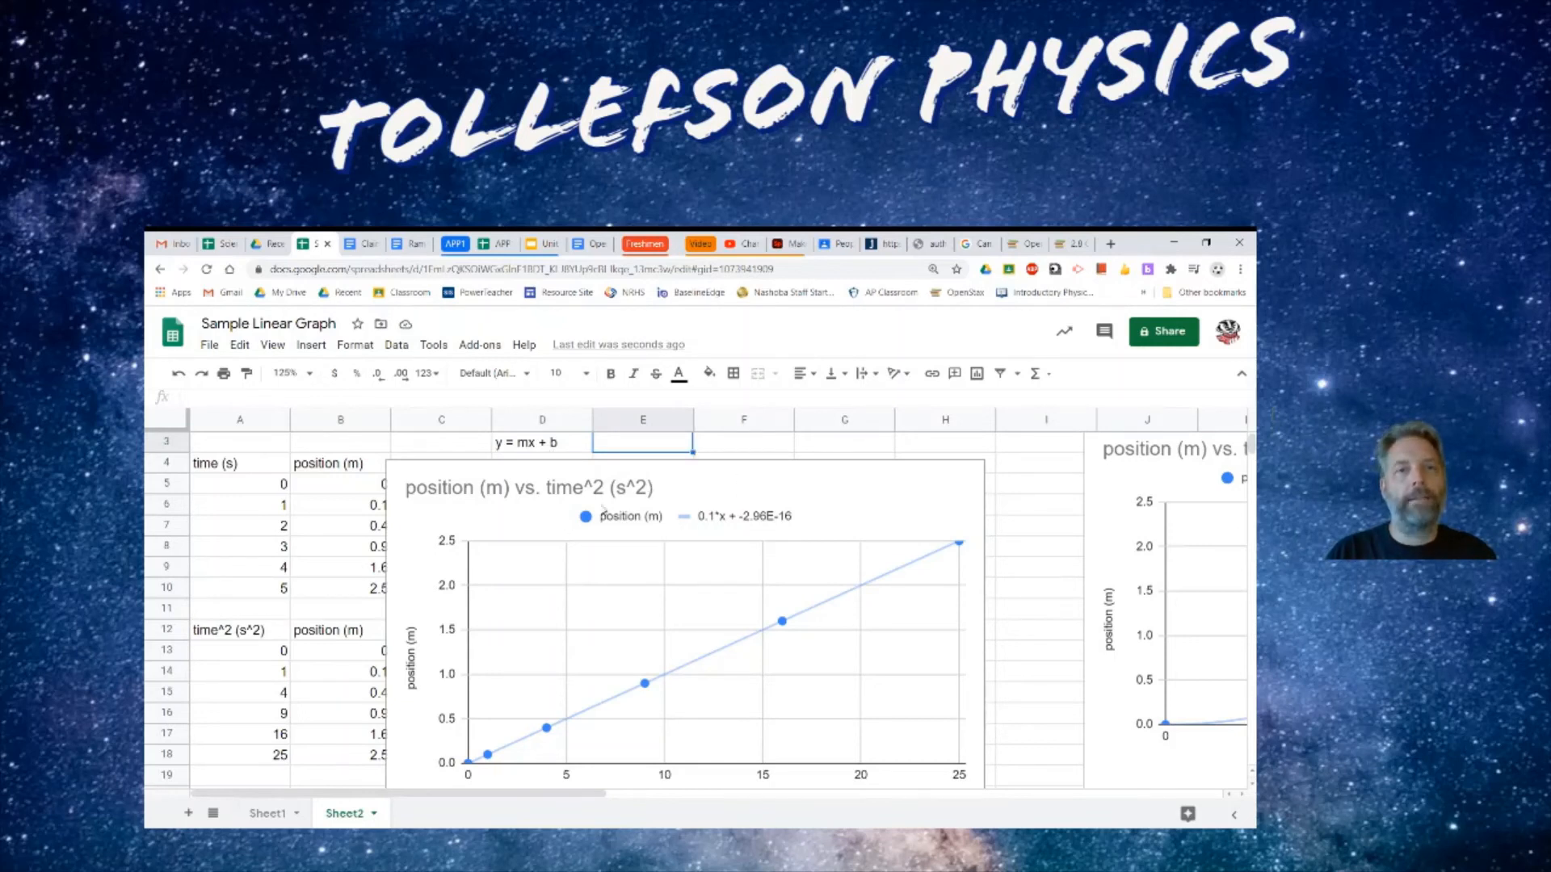
Step: Enter the equation of the line, "x = (0.1 m/s^2)t^2", in cell E3
{"action": "type", "text": "x"}
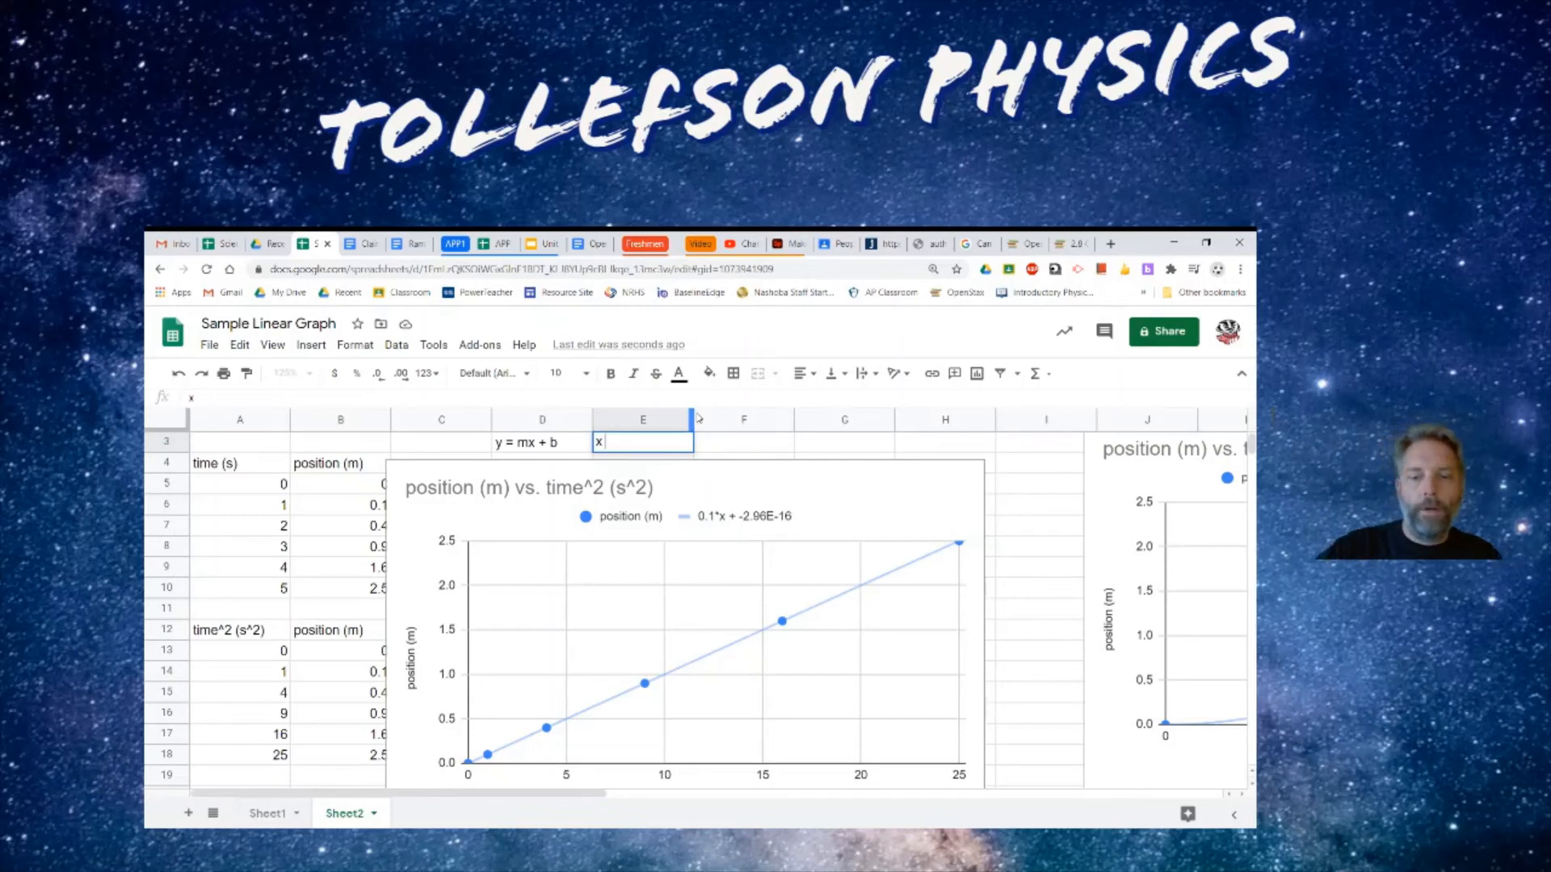
{"action": "type", "text": " ="}
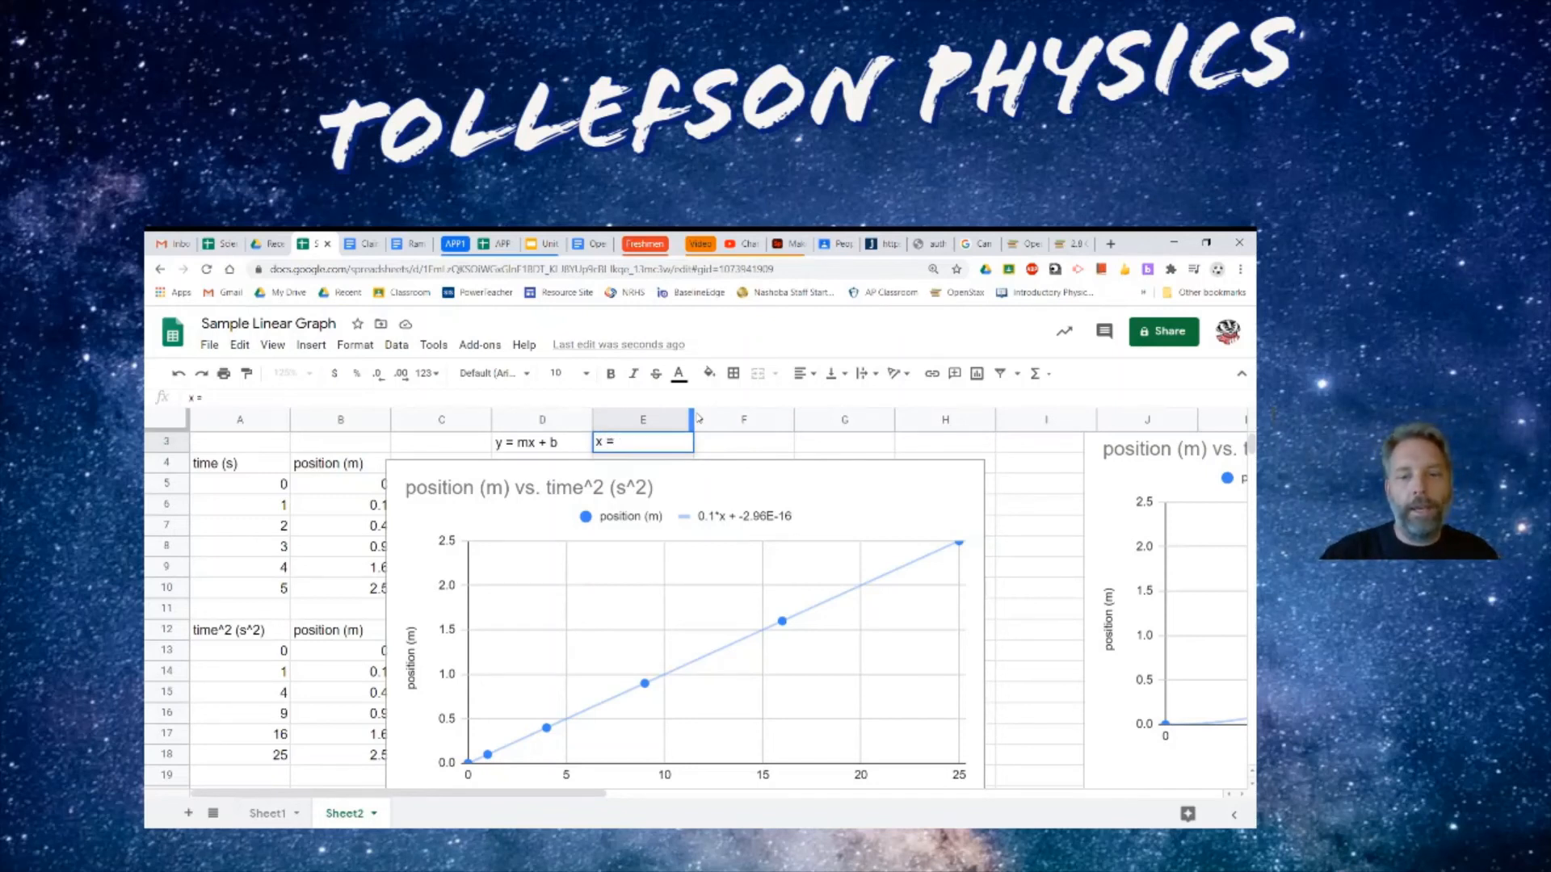
{"action": "type", "text": " (0.1"}
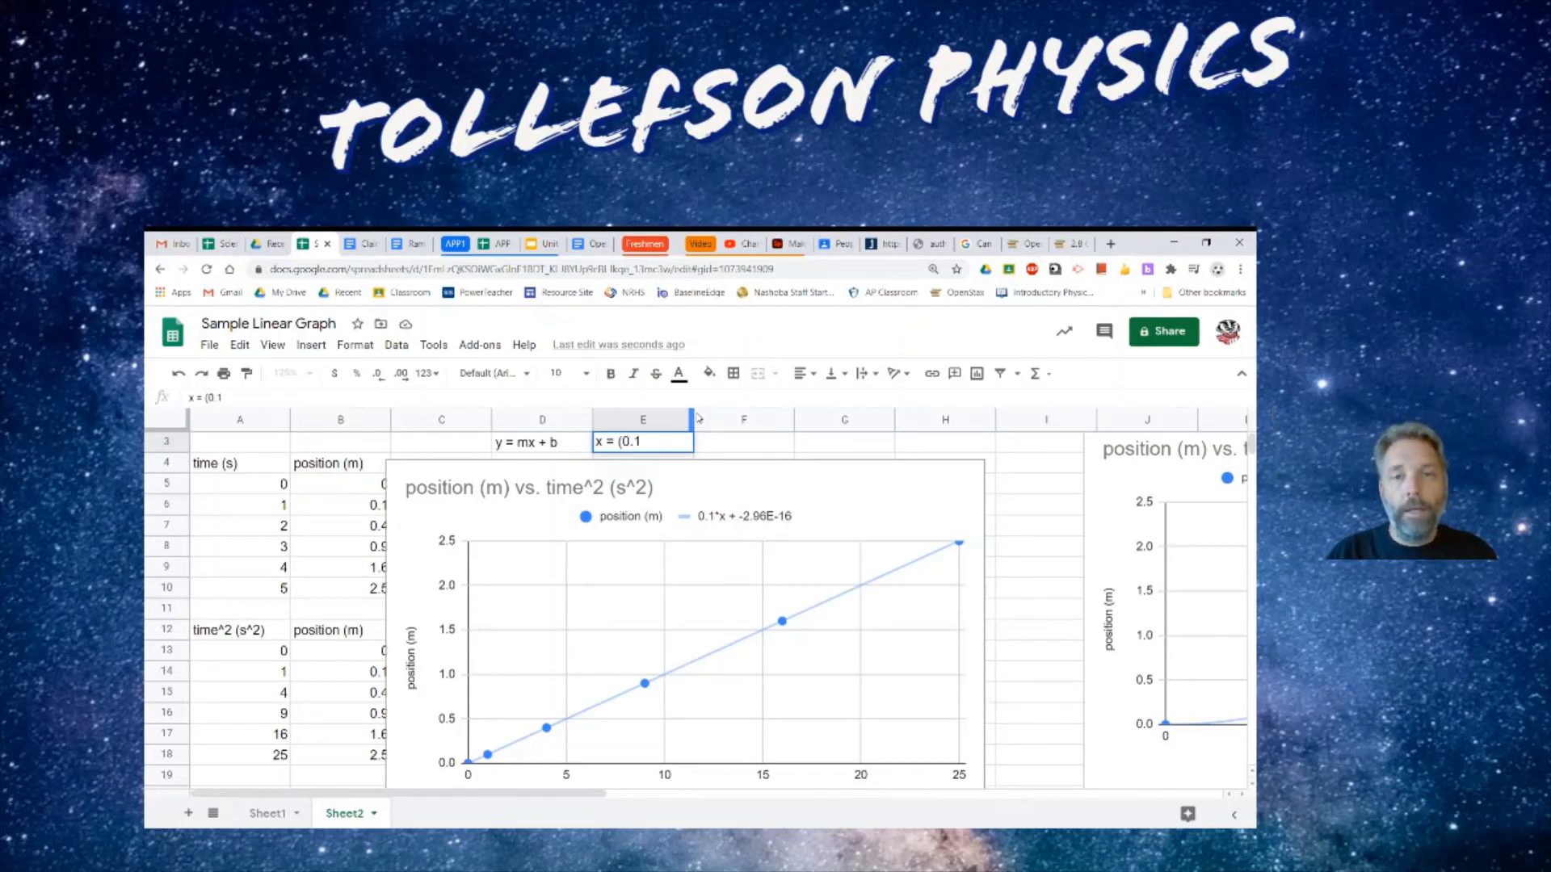
{"action": "left_click", "coordinate": [841, 473]}
{"action": "double_click", "coordinate": [800, 466]}
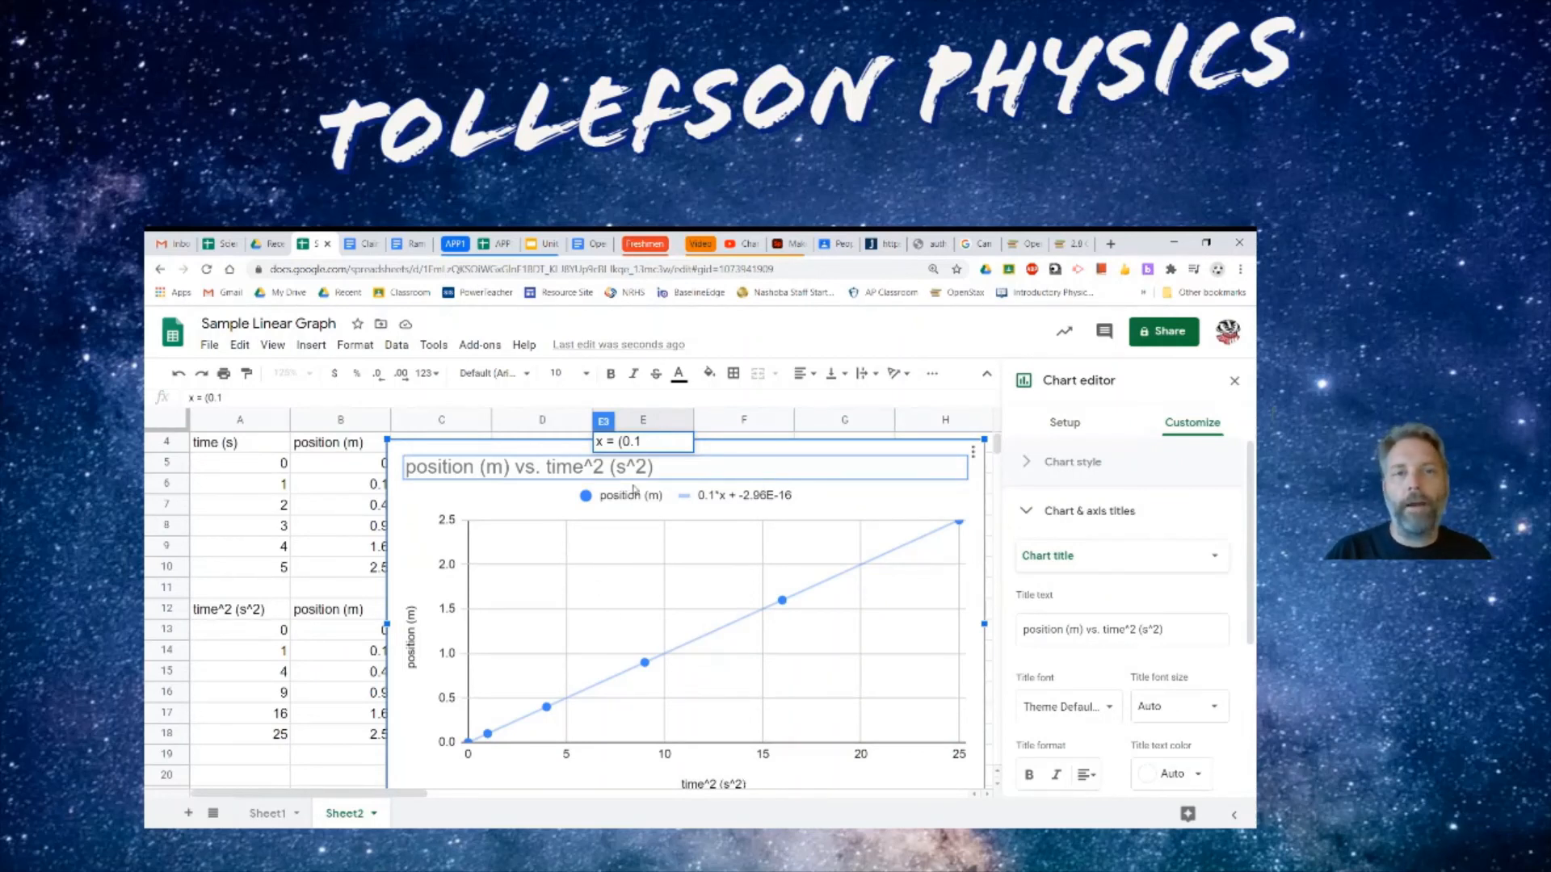
{"action": "type", "text": "m"}
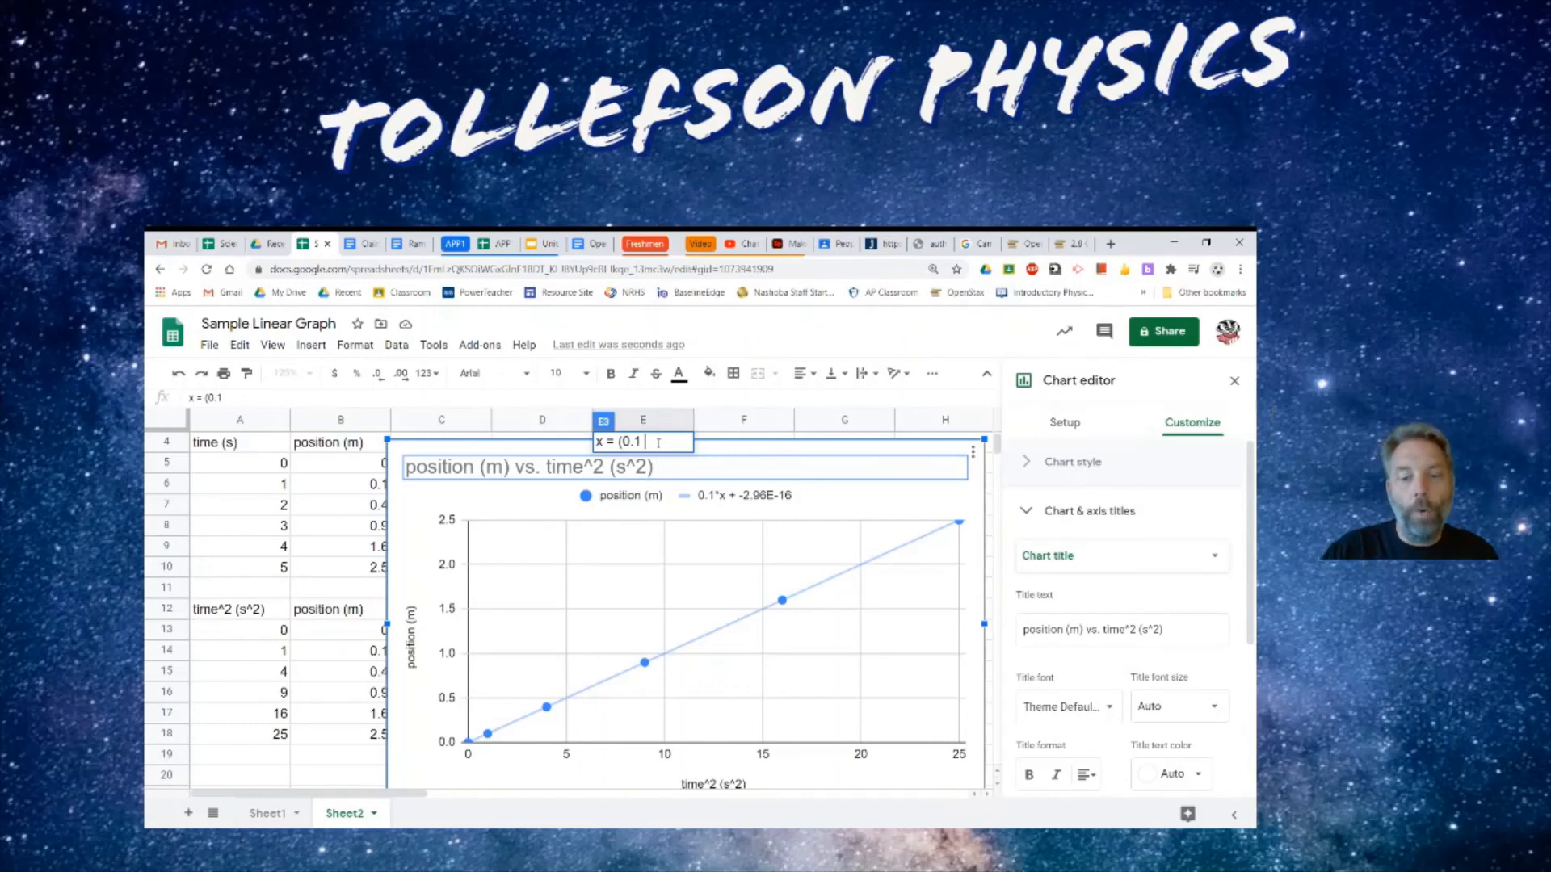
{"action": "type", "text": "/s"}
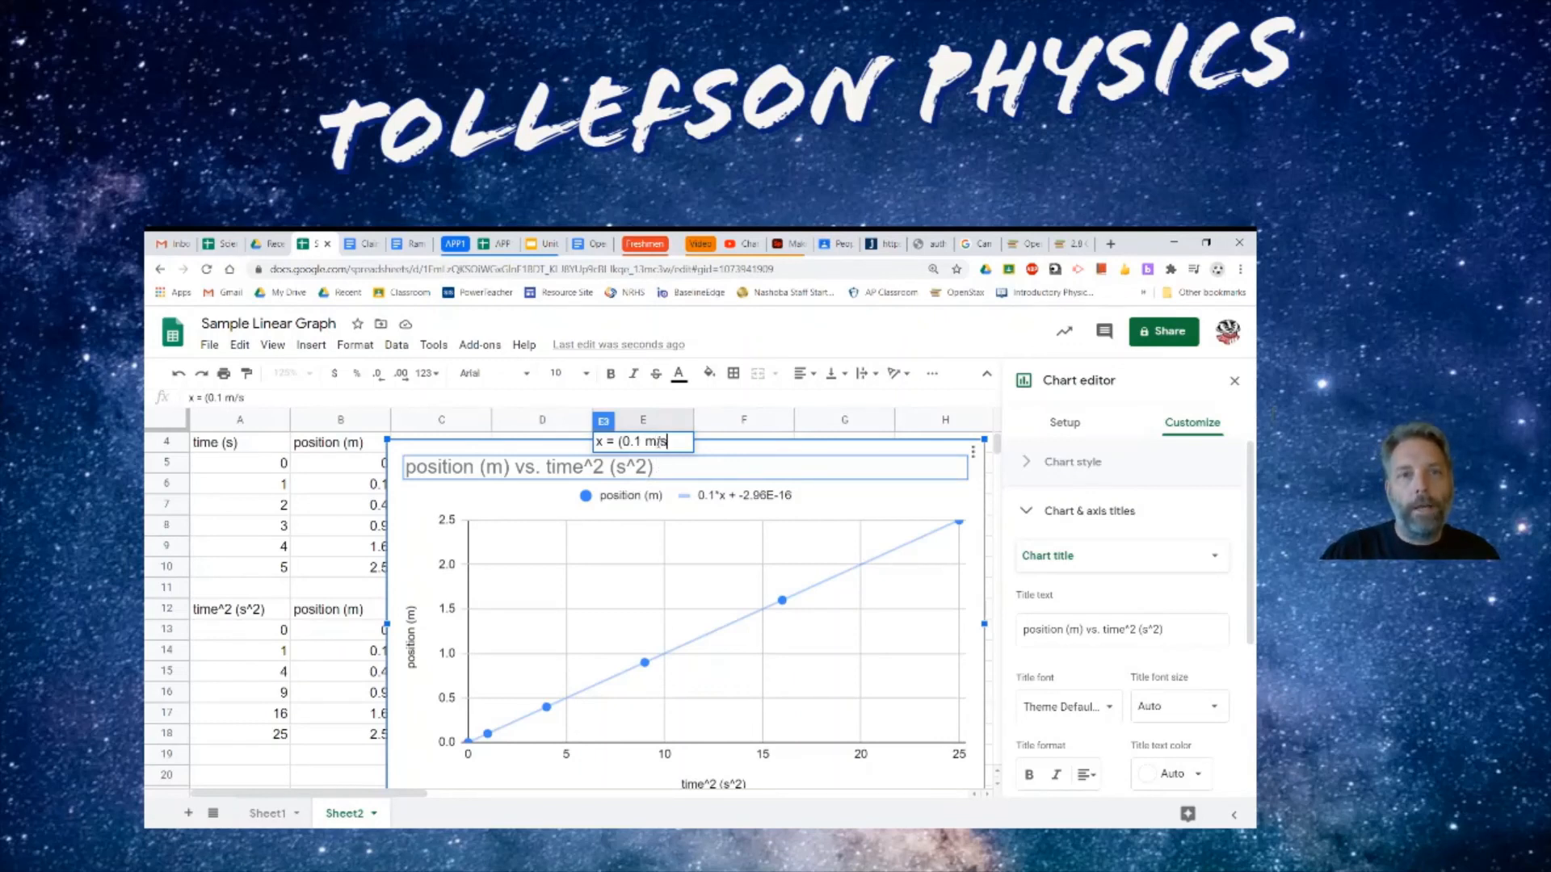
{"action": "type", "text": "^2"}
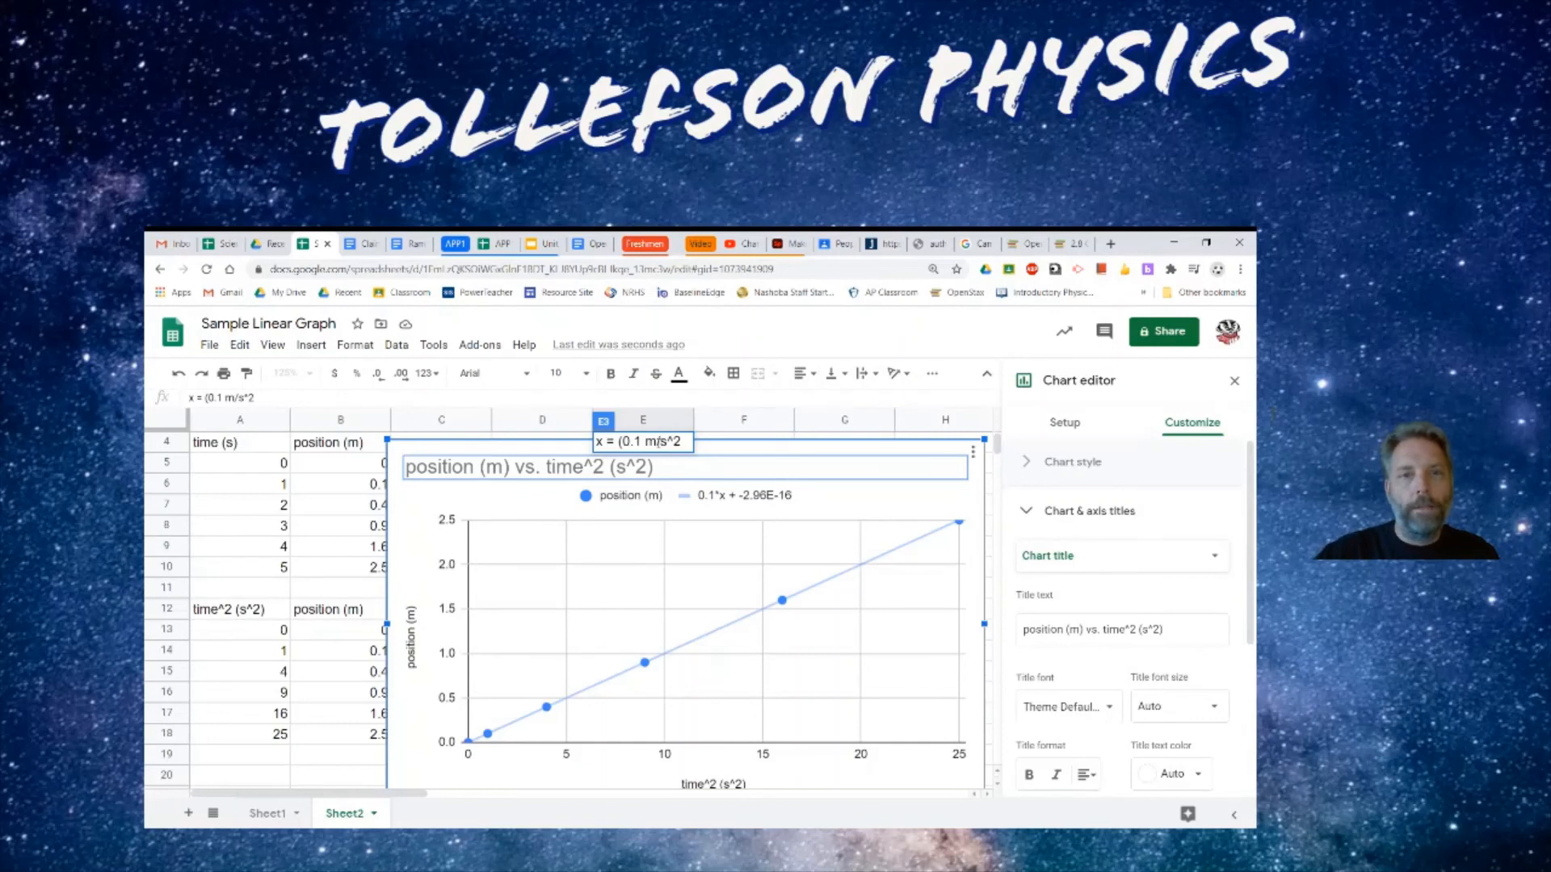
{"action": "type", "text": ")"}
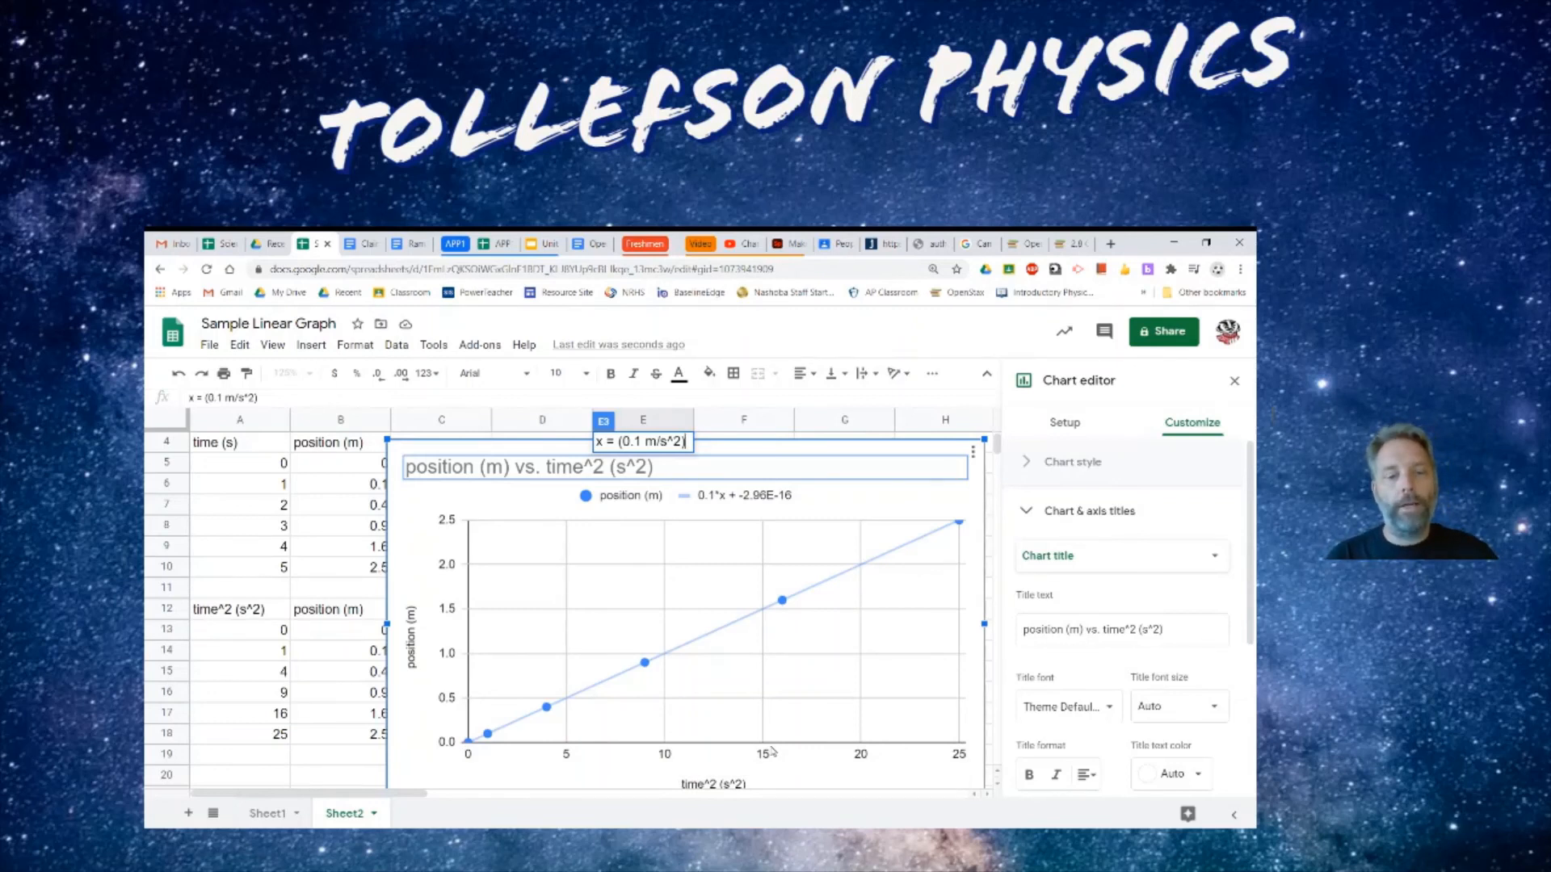
{"action": "type", "text": "t"}
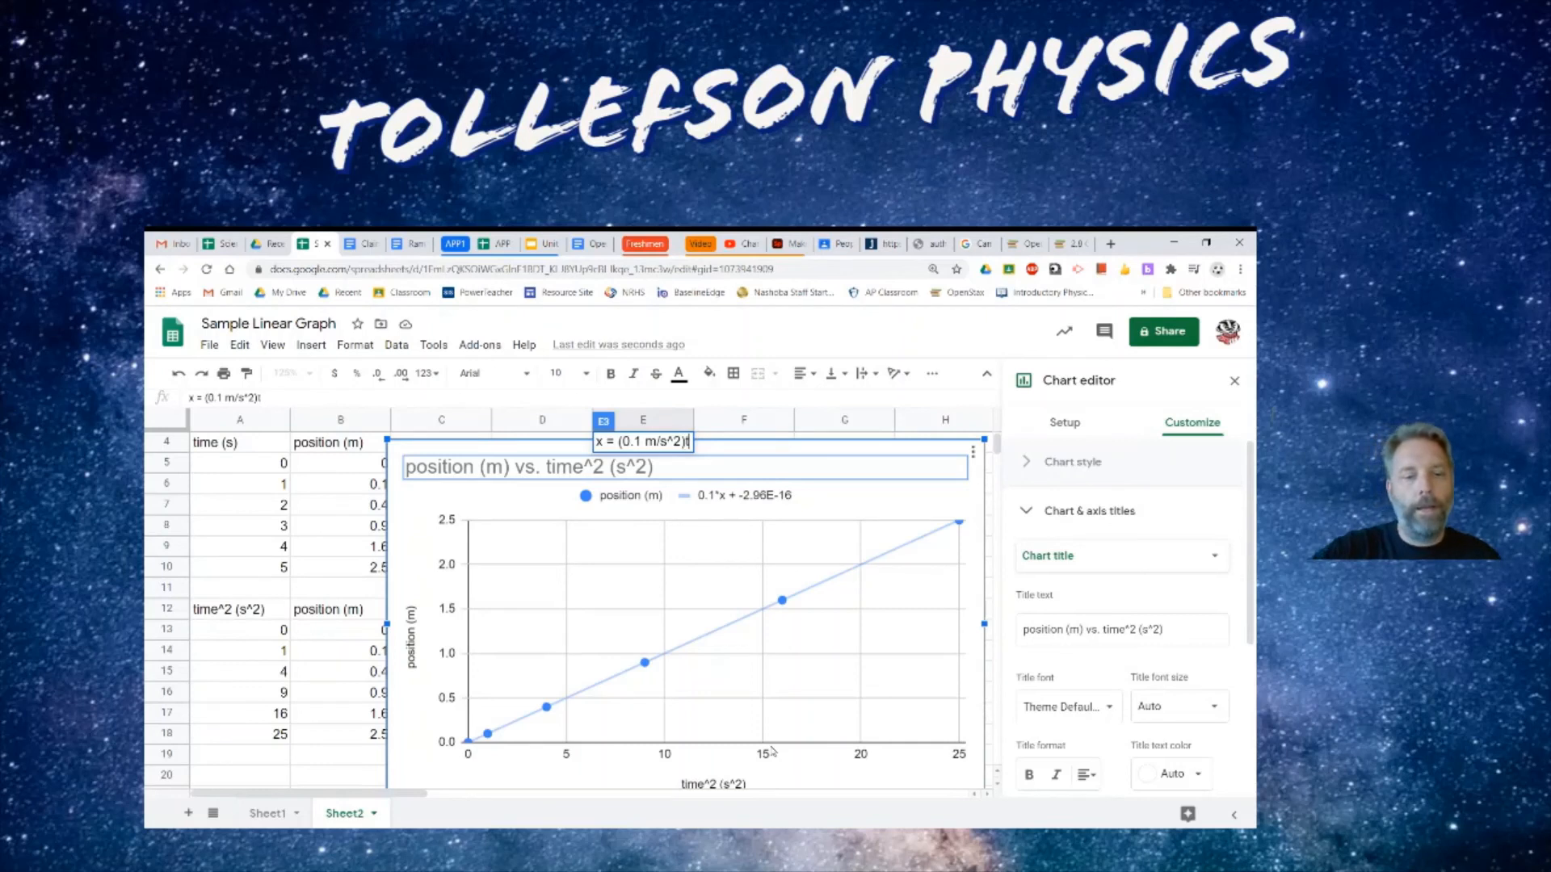
{"action": "type", "text": "^2"}
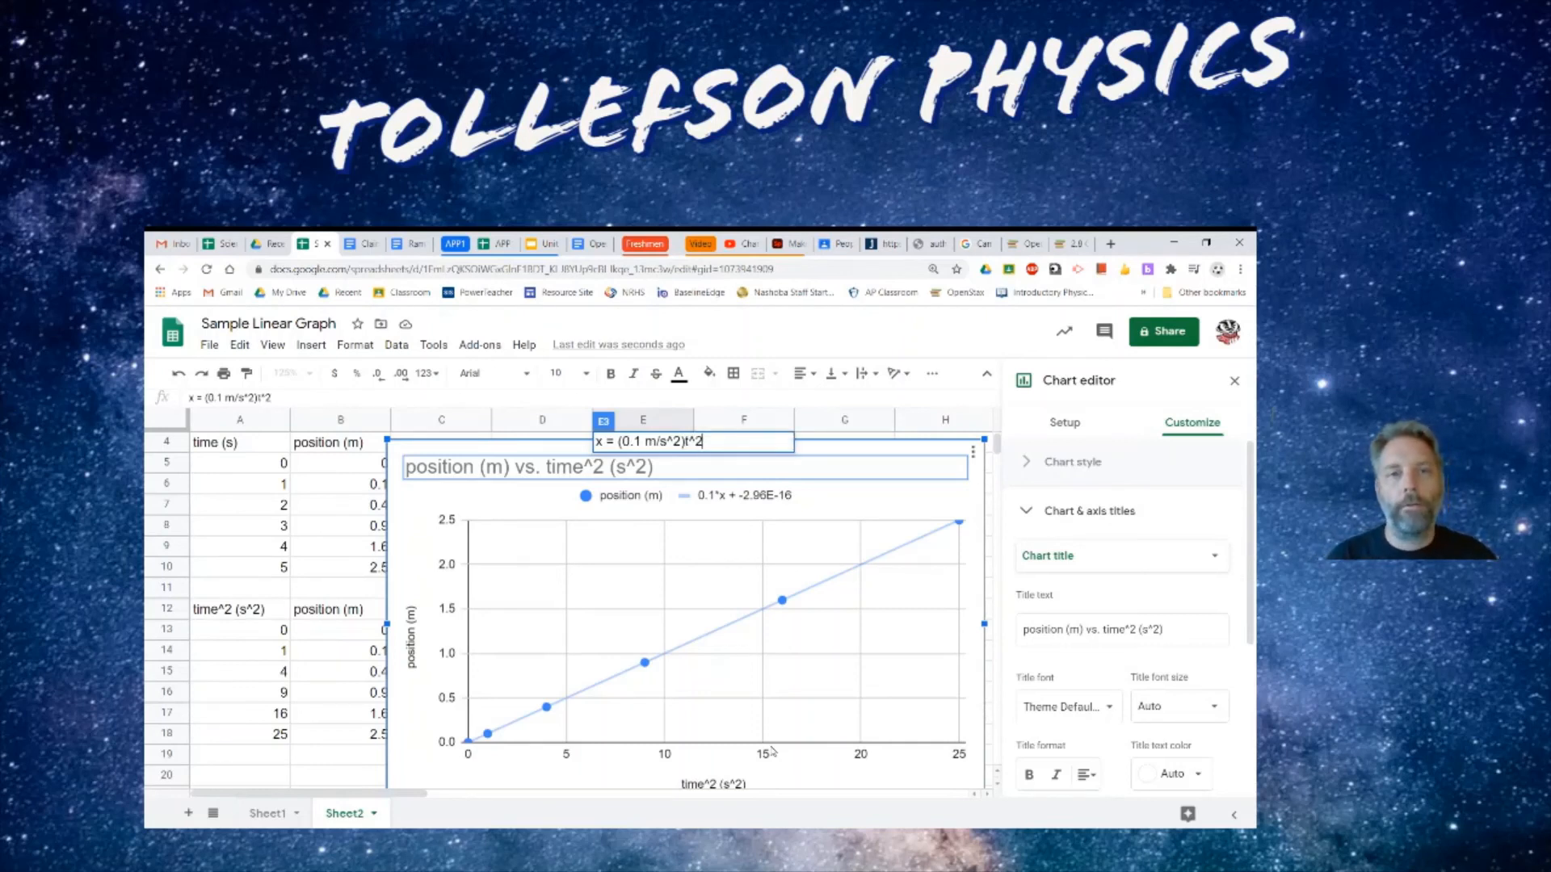
{"action": "key", "text": "Return"}
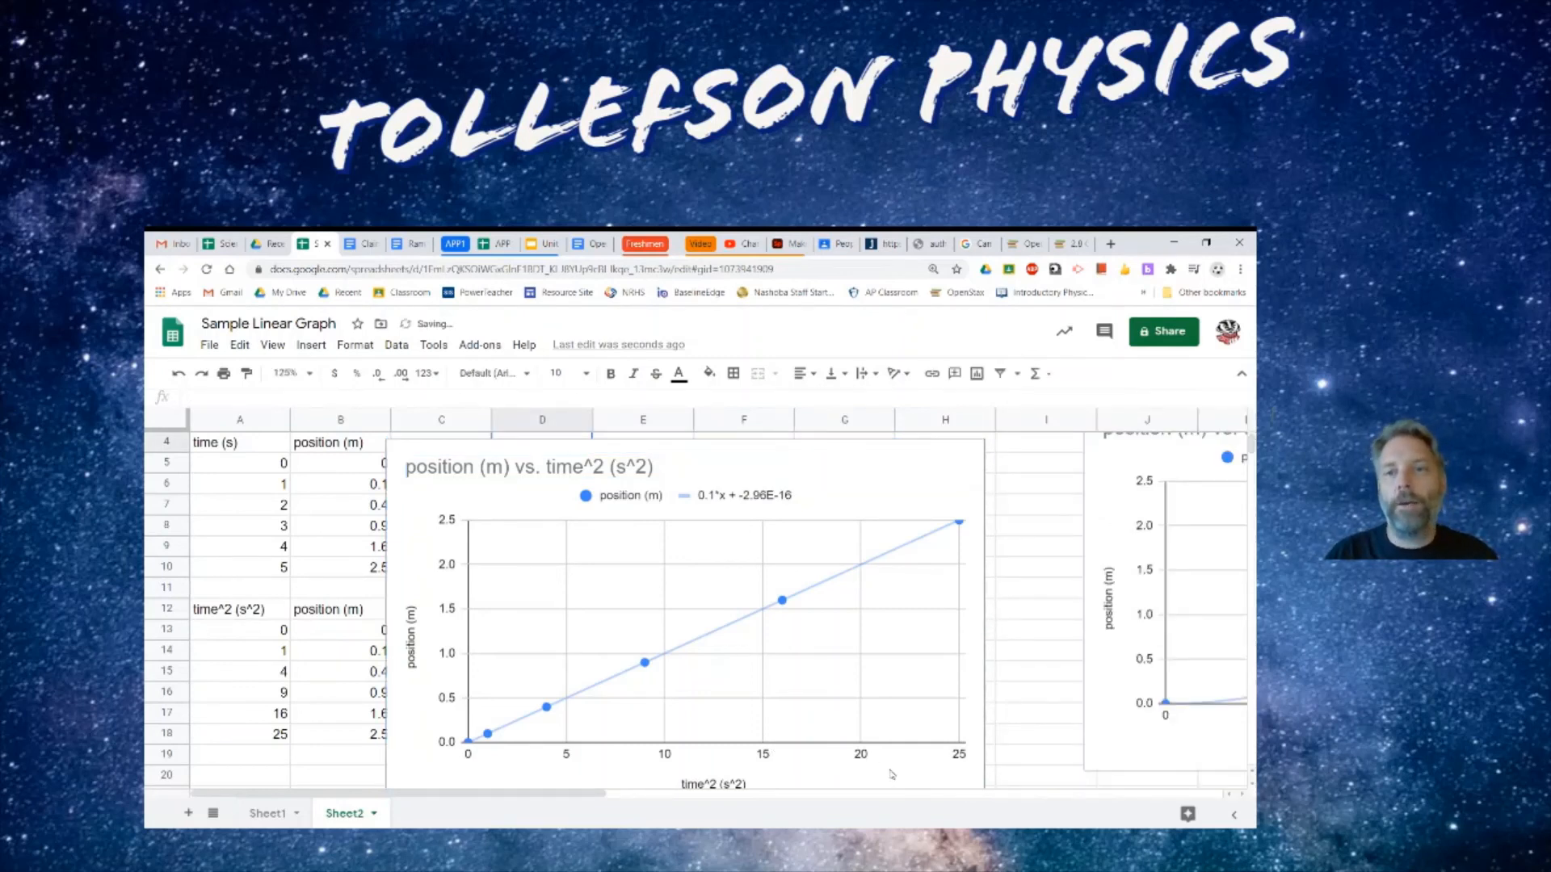
Step: Move the position vs. time chart closer to the position vs. time^2 chart, with its left edge in column I
{"action": "left_click", "coordinate": [1015, 504]}
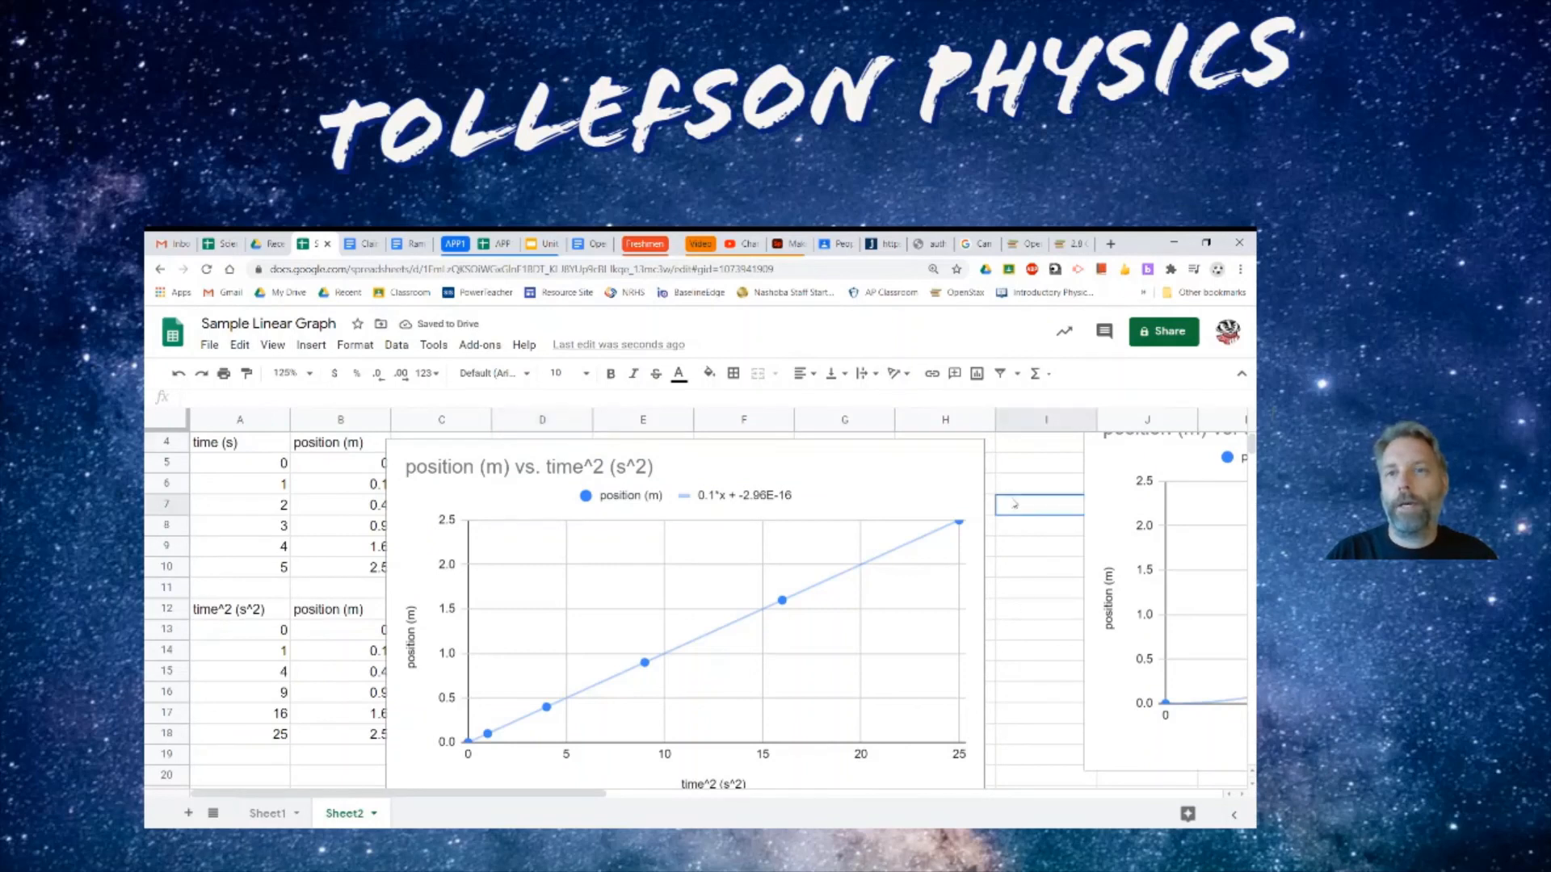
{"action": "key", "text": "Up"}
{"action": "key", "text": "Up"}
{"action": "key", "text": "Up"}
{"action": "key", "text": "Up"}
{"action": "key", "text": "Up"}
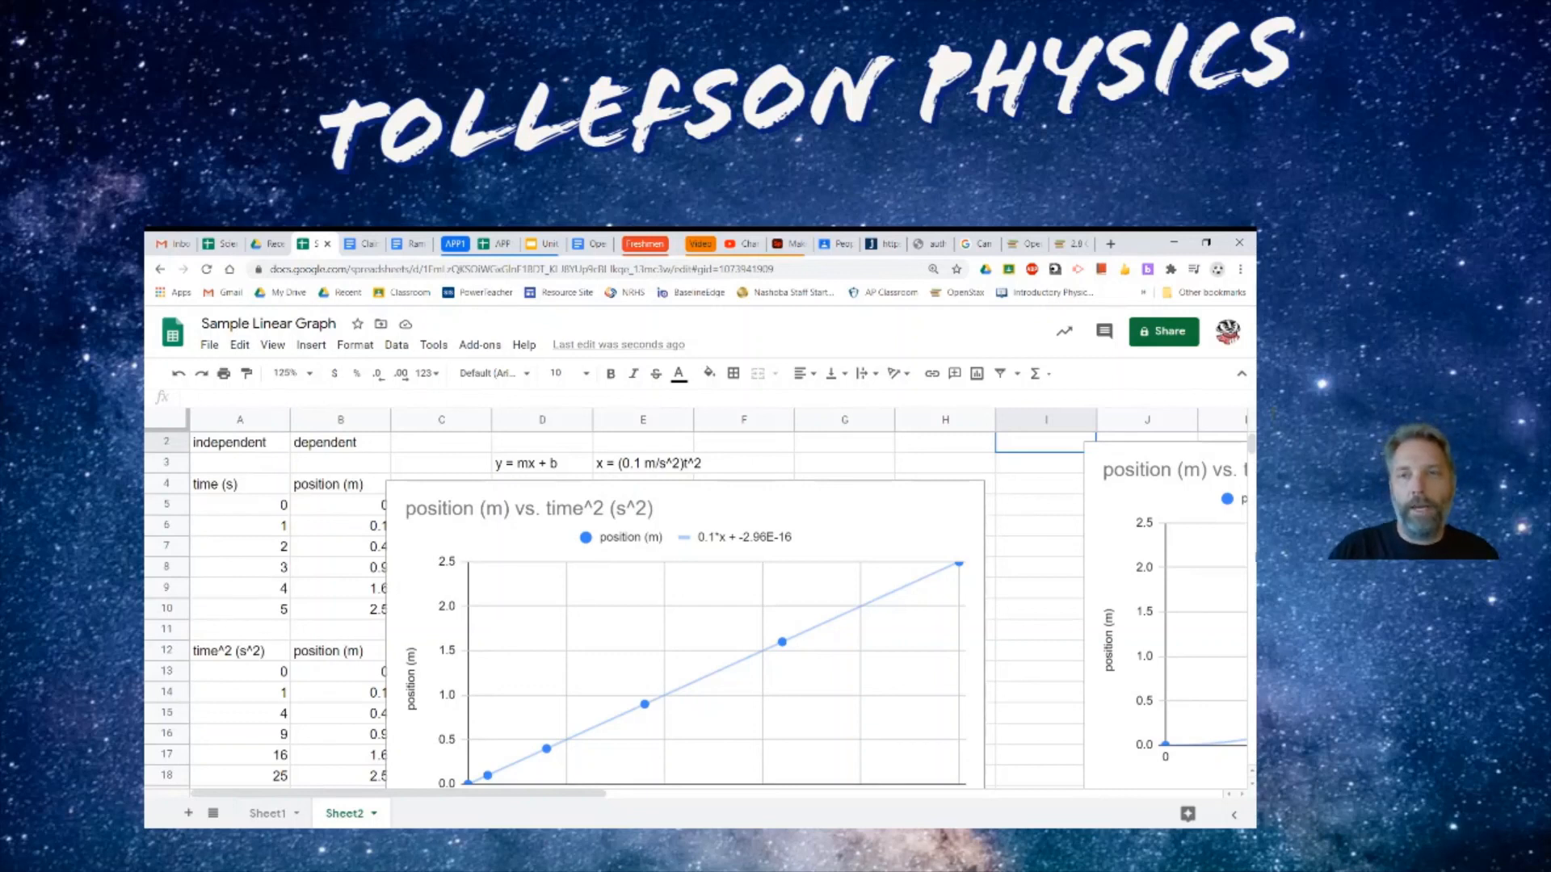
{"action": "left_click", "coordinate": [1140, 457]}
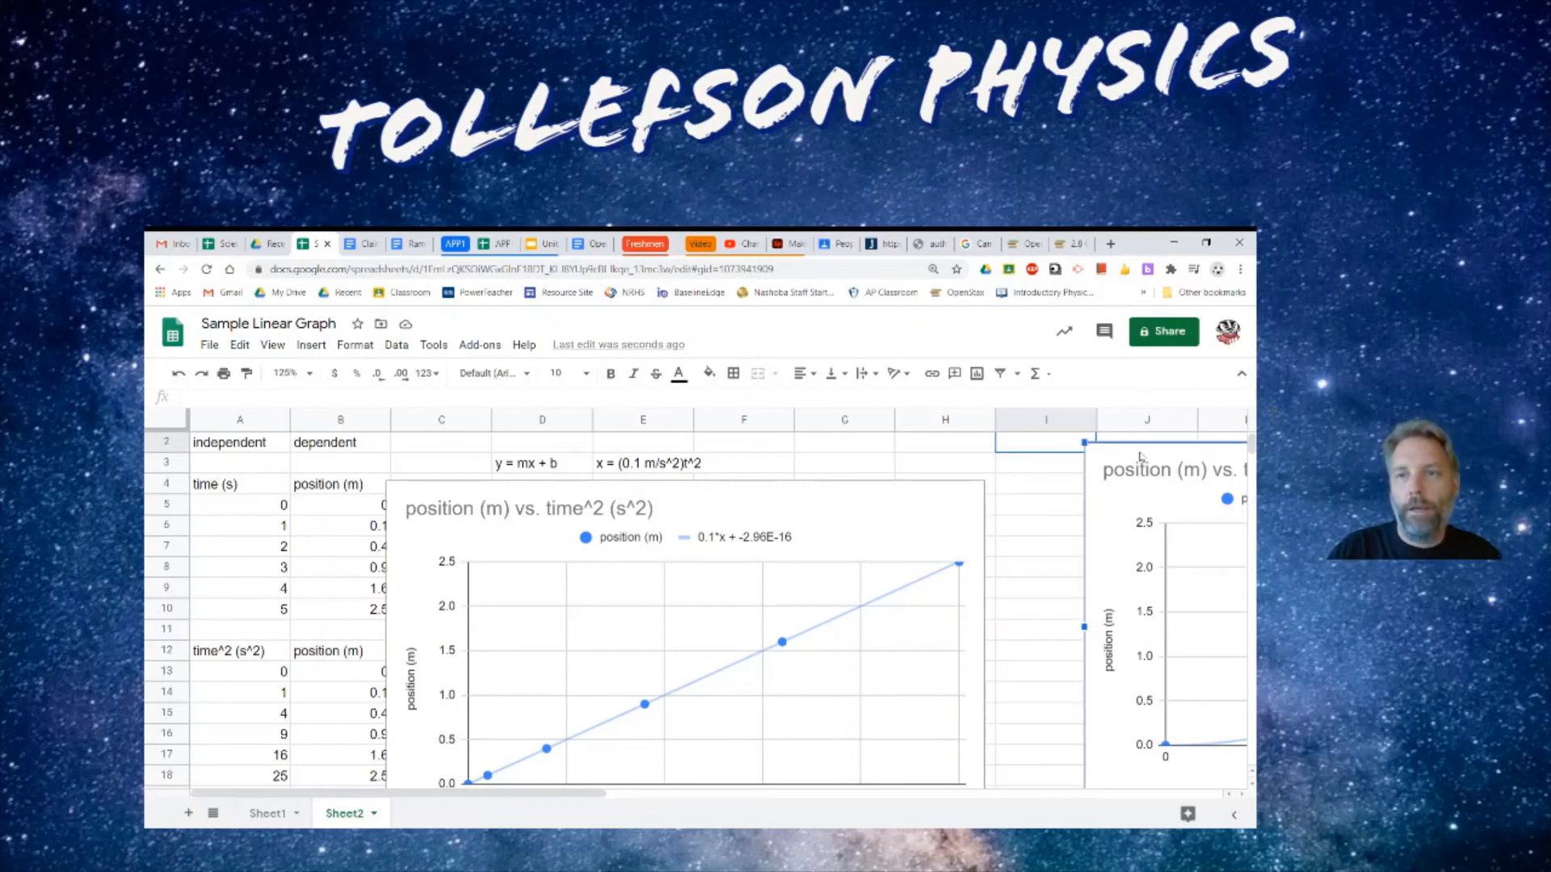
{"action": "left_click_drag", "start_coordinate": [1172, 449], "coordinate": [1098, 443]}
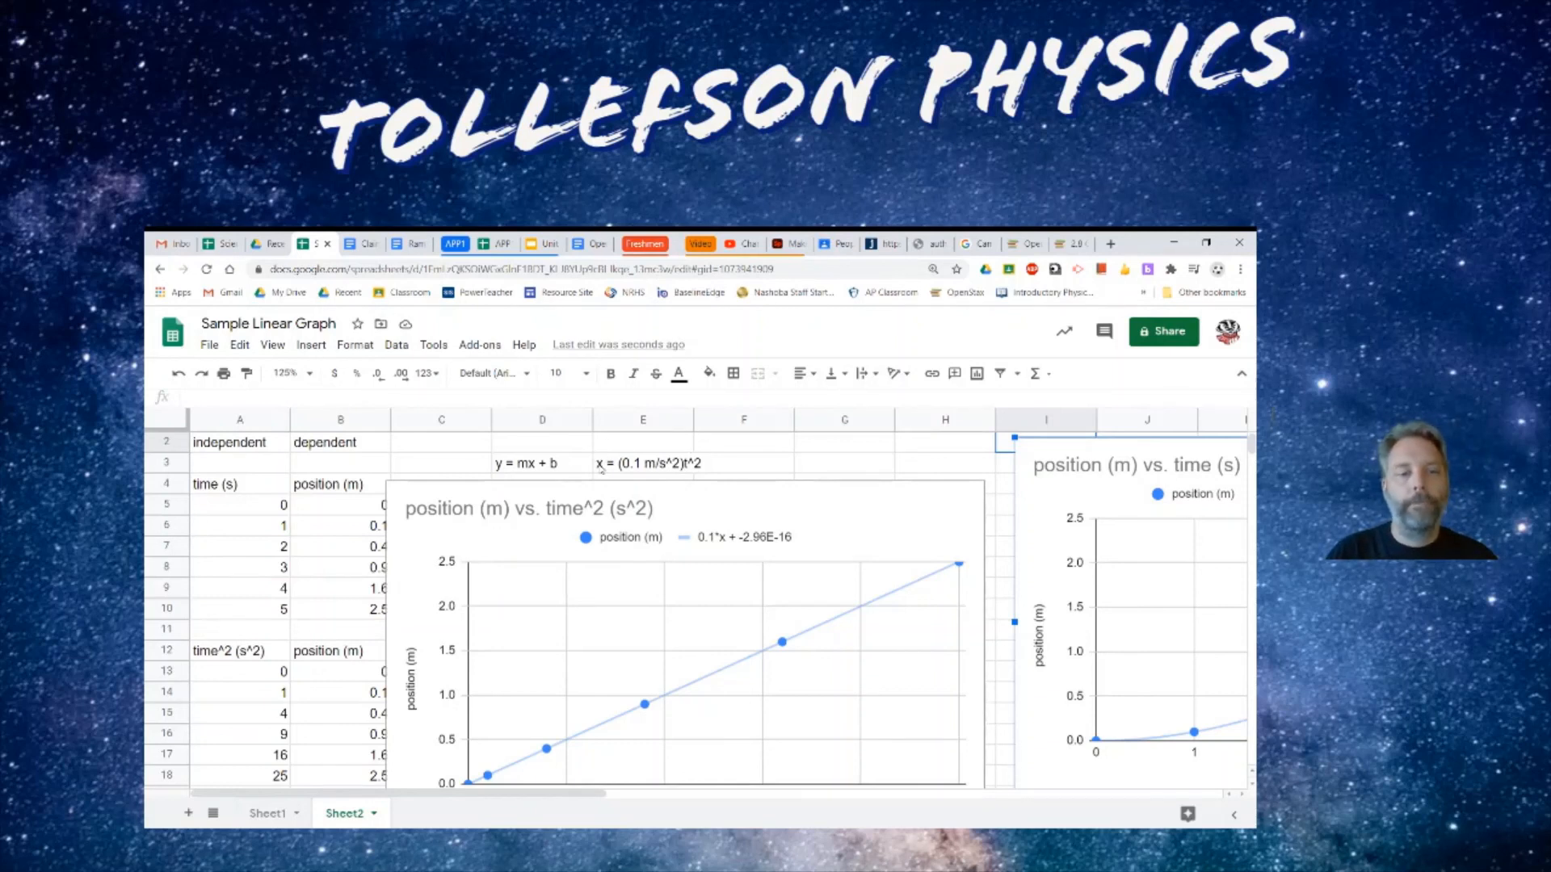
{"action": "left_click", "coordinate": [284, 842]}
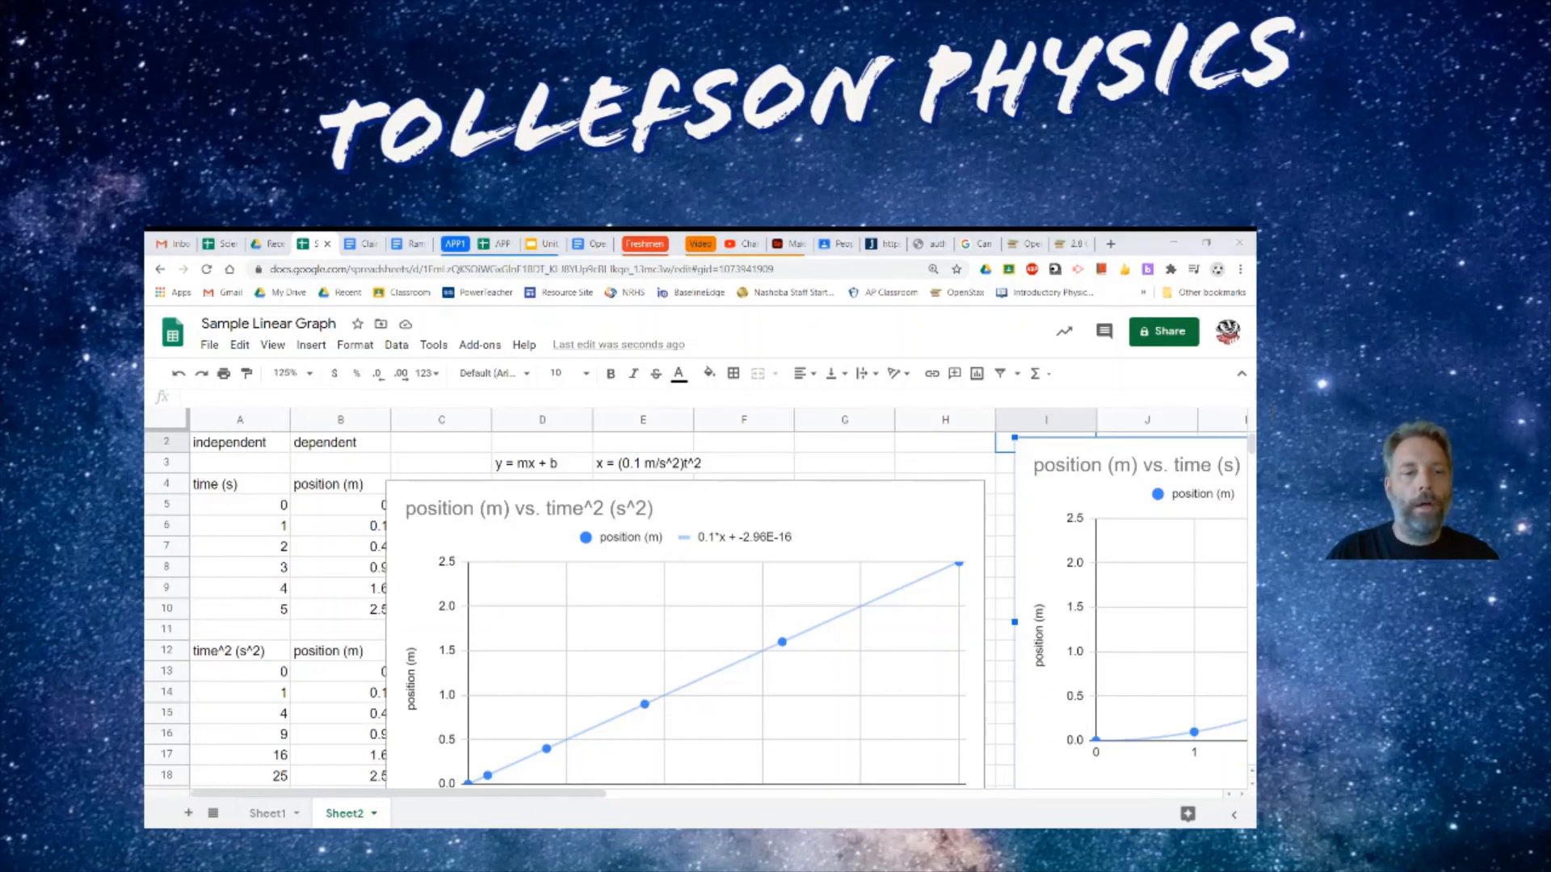